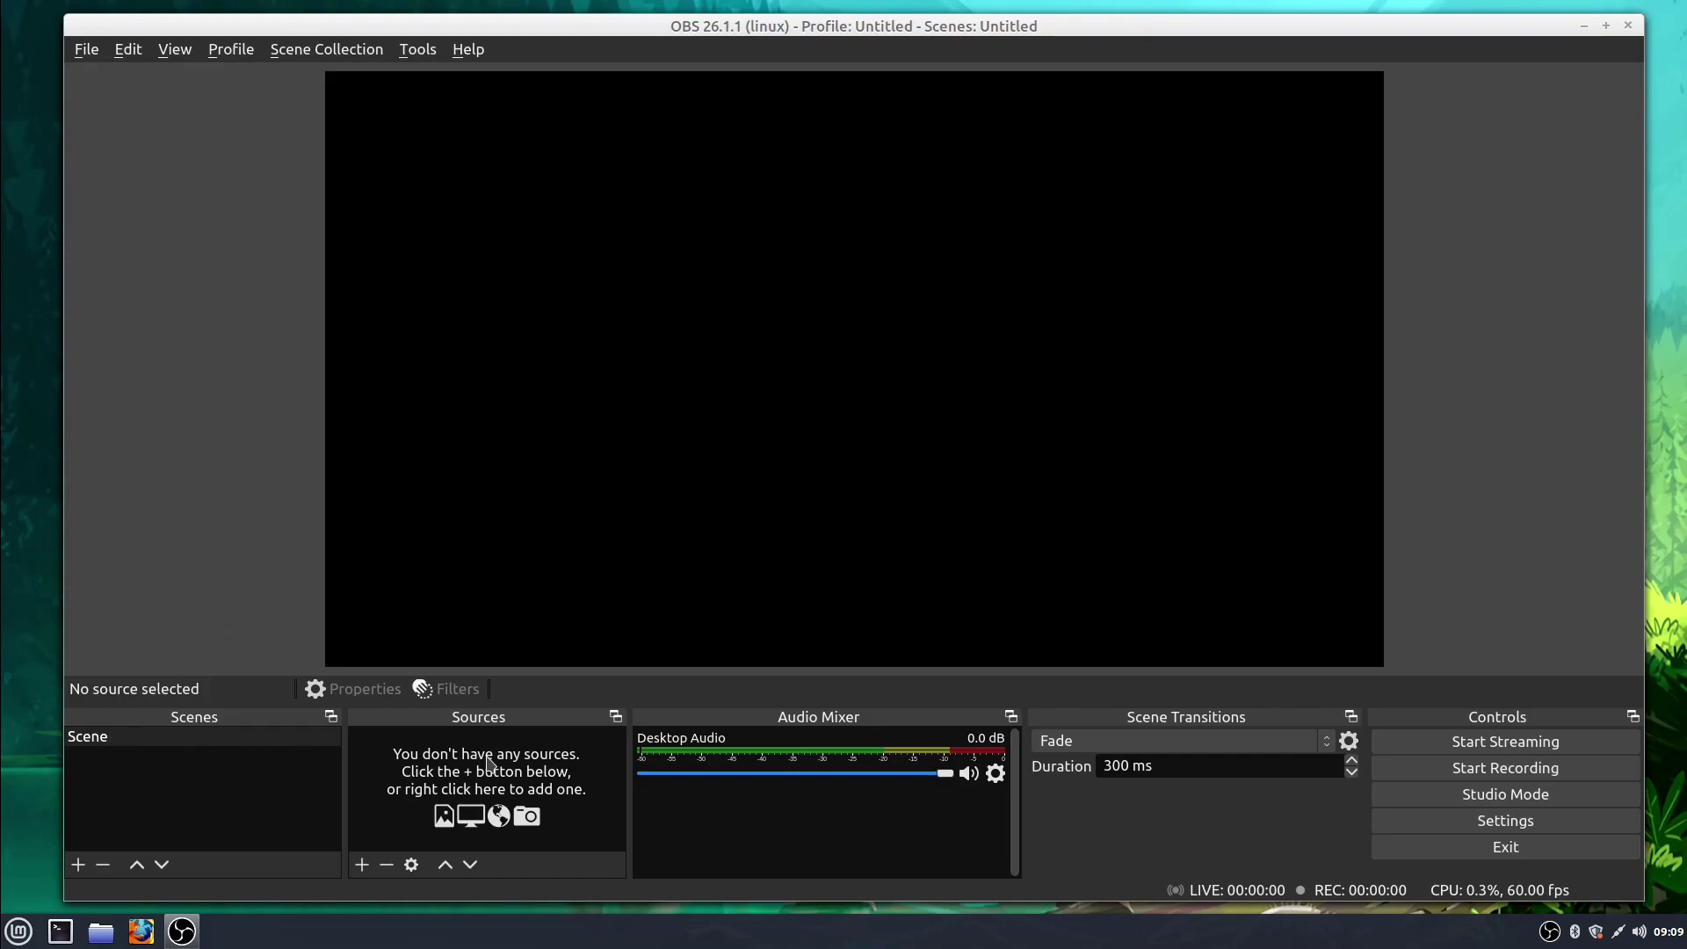
# Step: Add a Video Capture Device (V4L2) webcam source with default properties and stretch it to fill the canvas
pyautogui.click(362, 865)
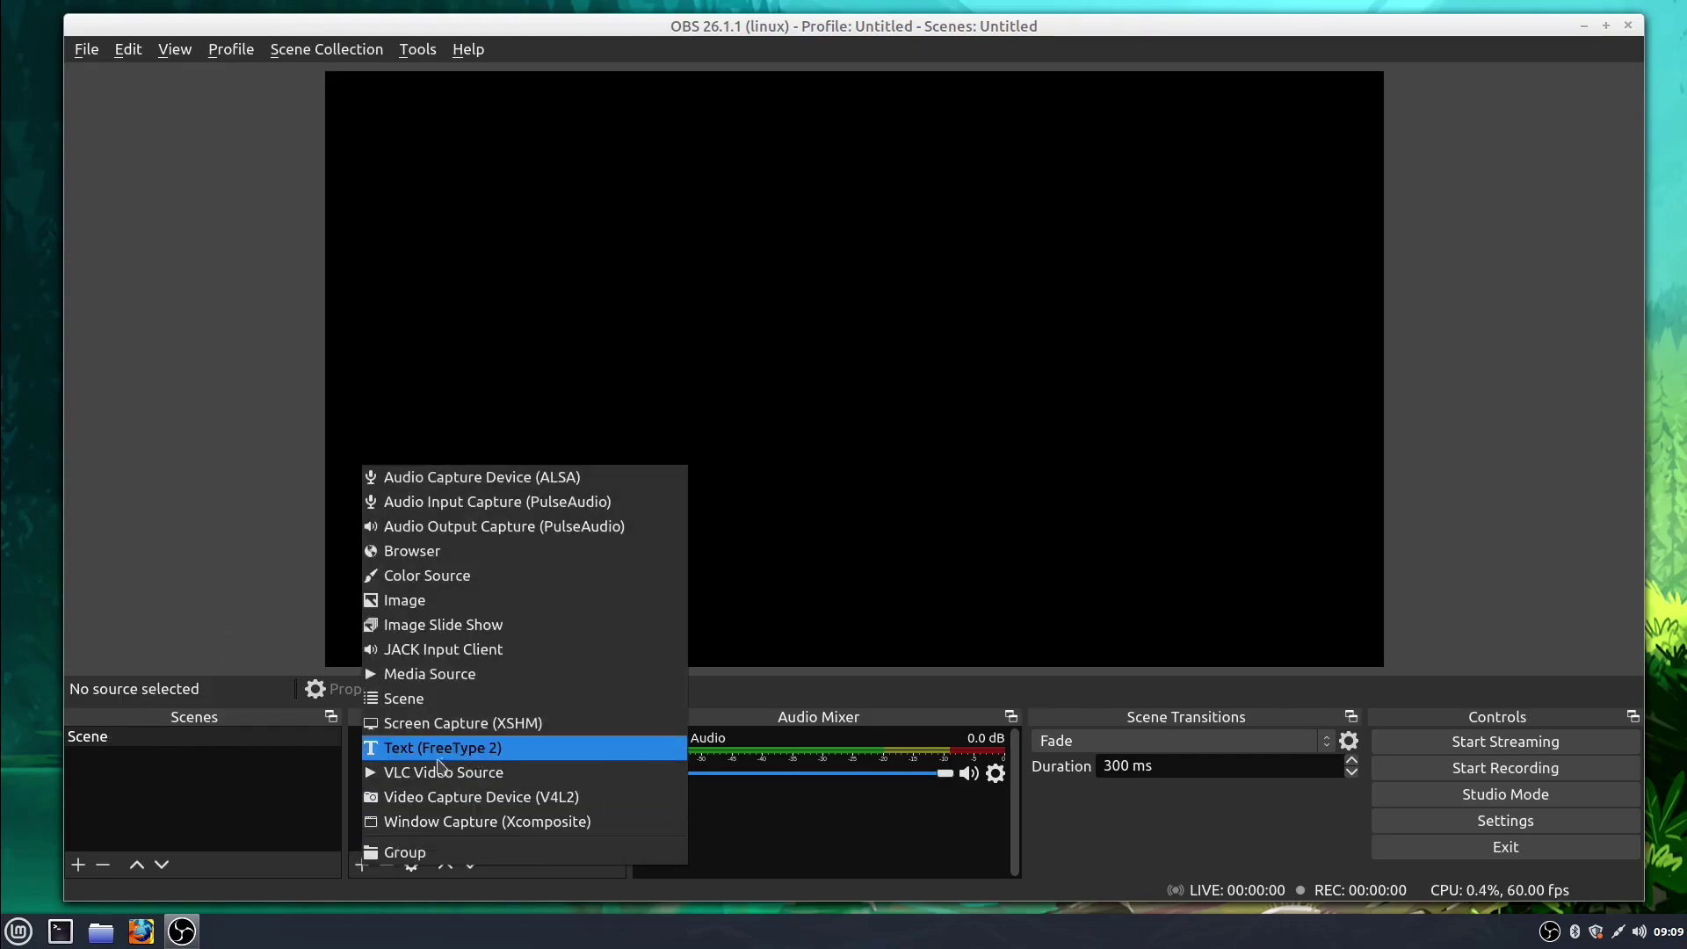
pyautogui.click(441, 796)
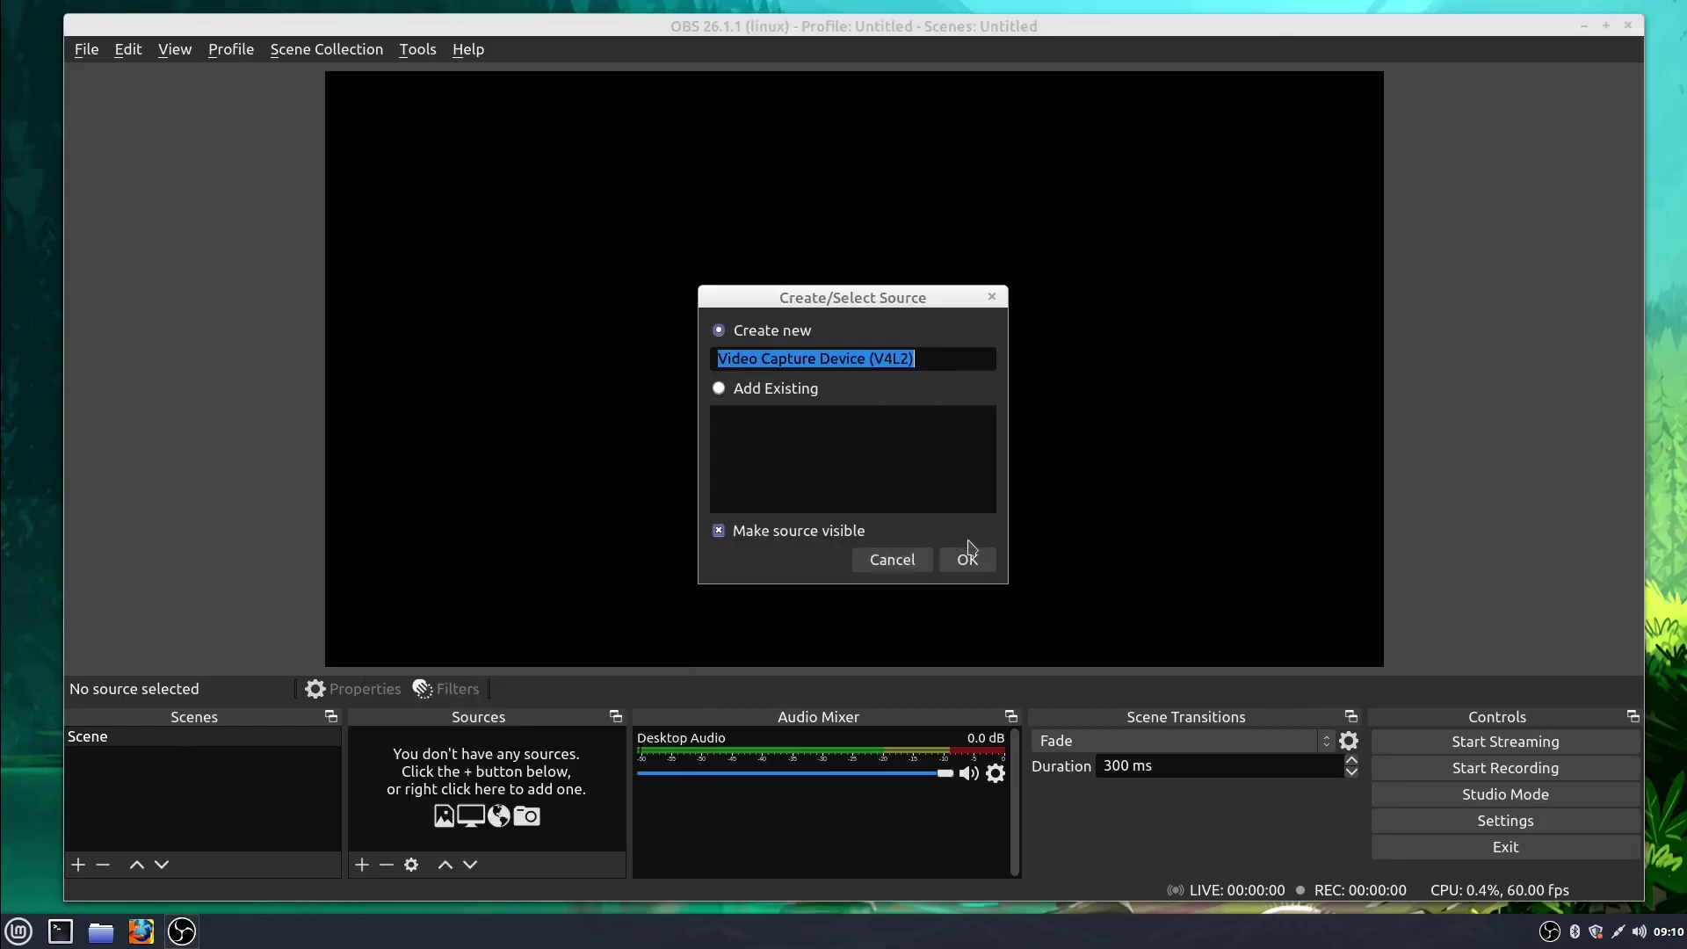
pyautogui.click(968, 552)
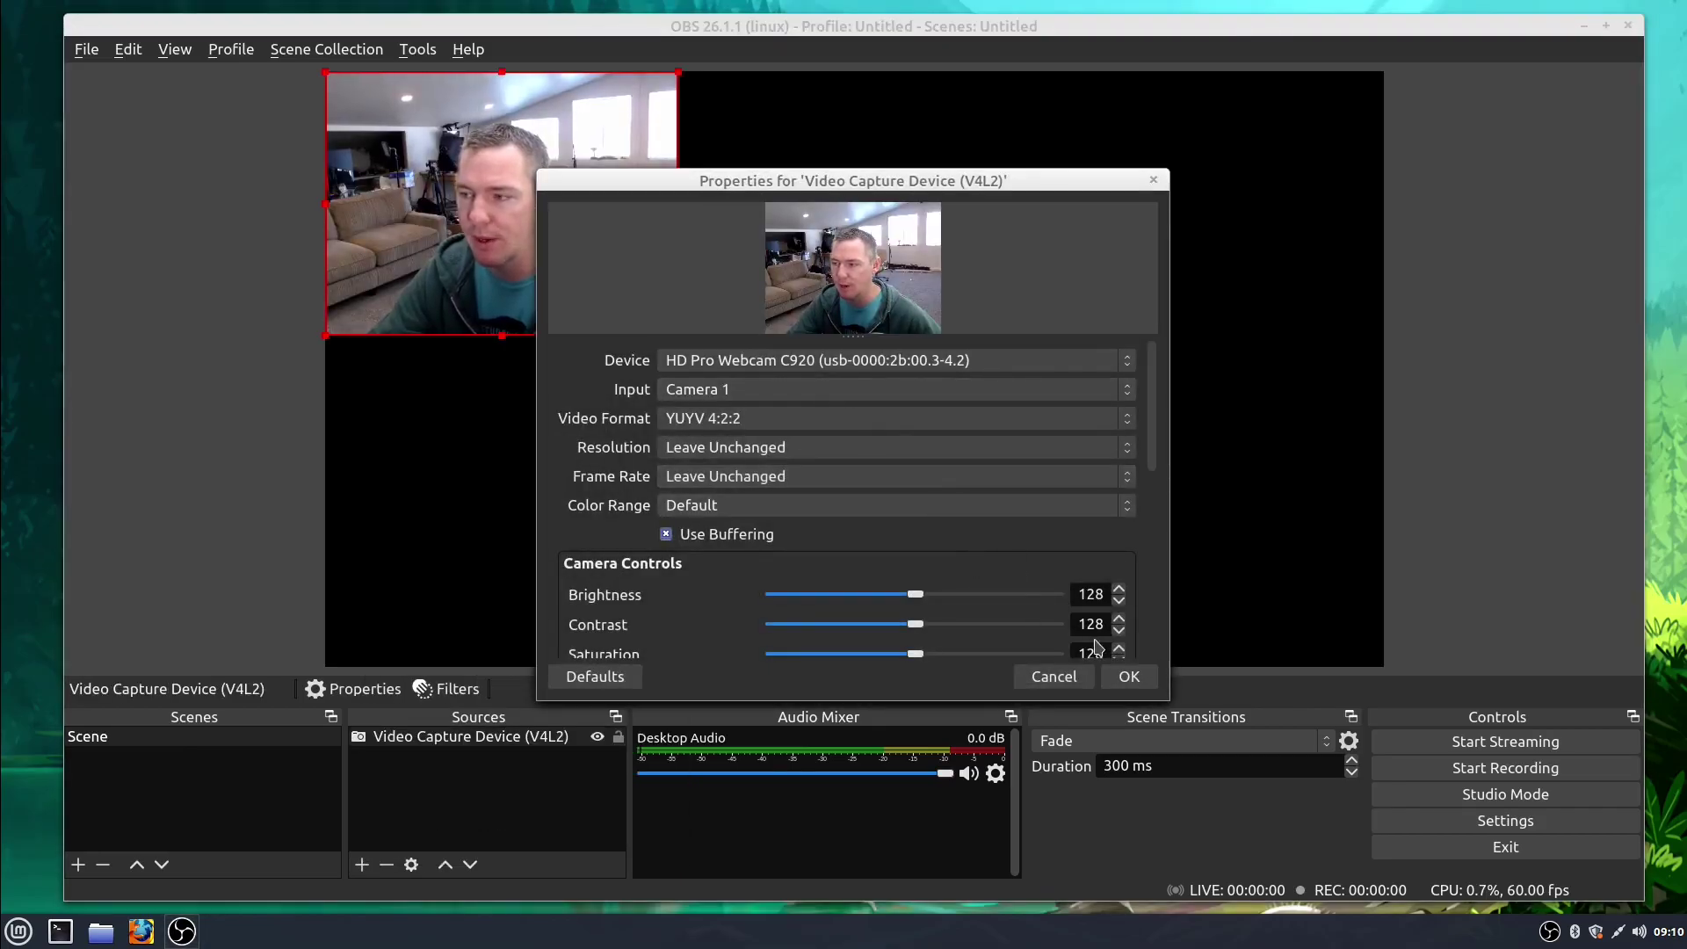
pyautogui.click(1125, 678)
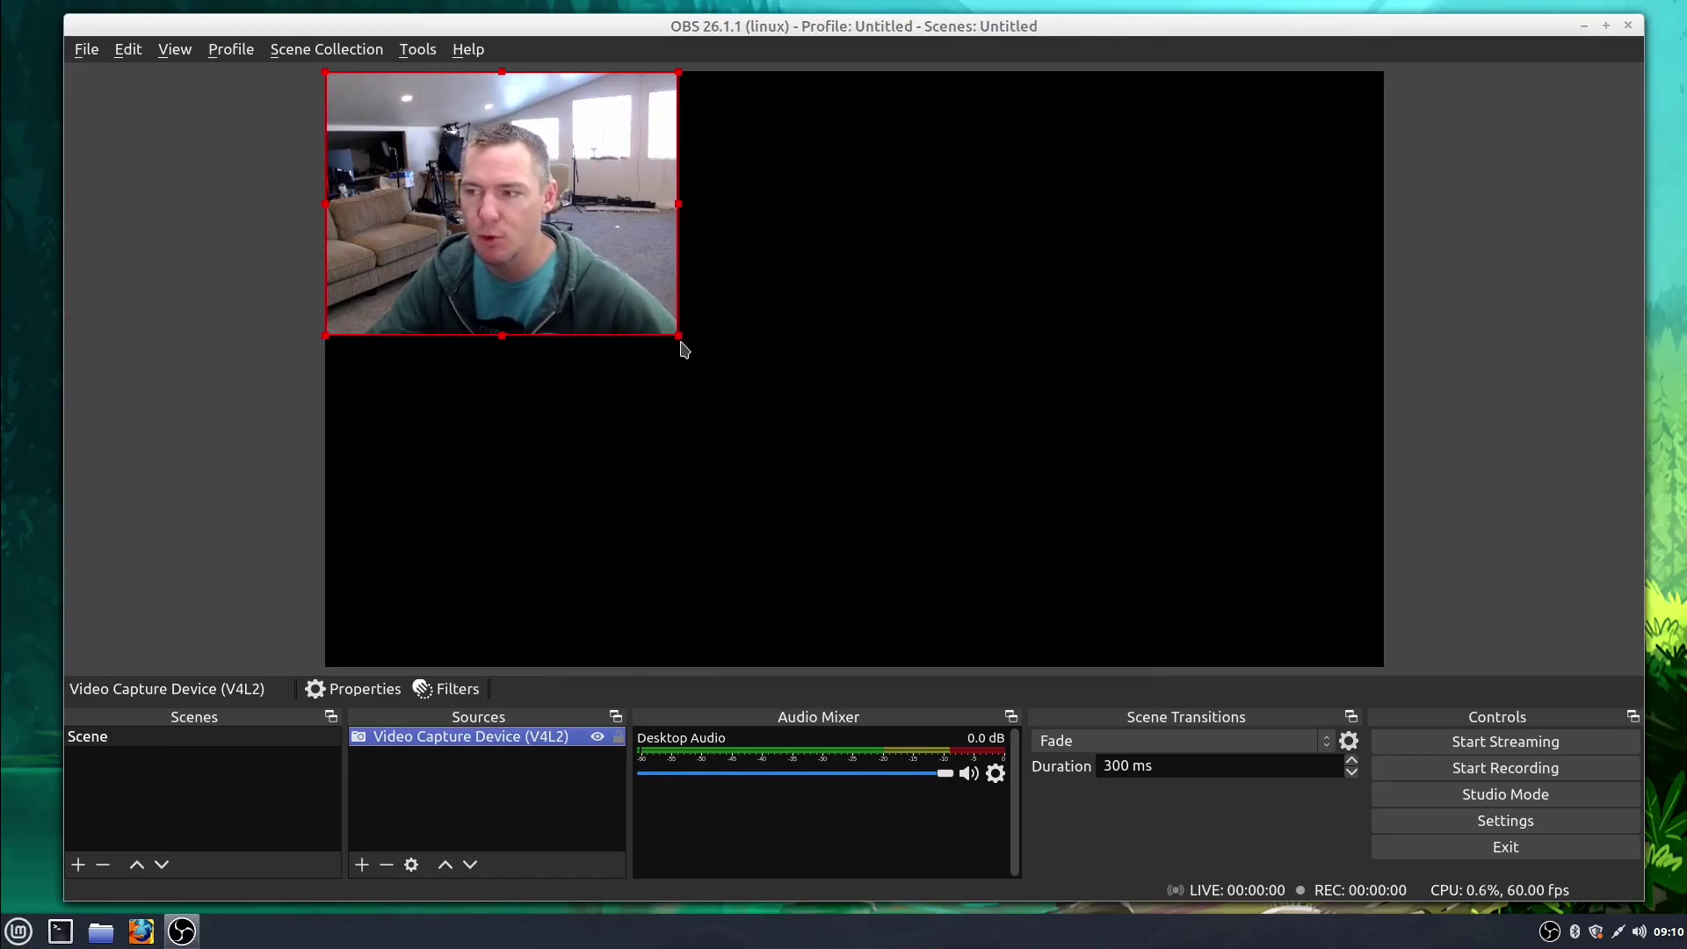
pyautogui.moveTo(677, 335); pyautogui.dragTo(1384, 667)
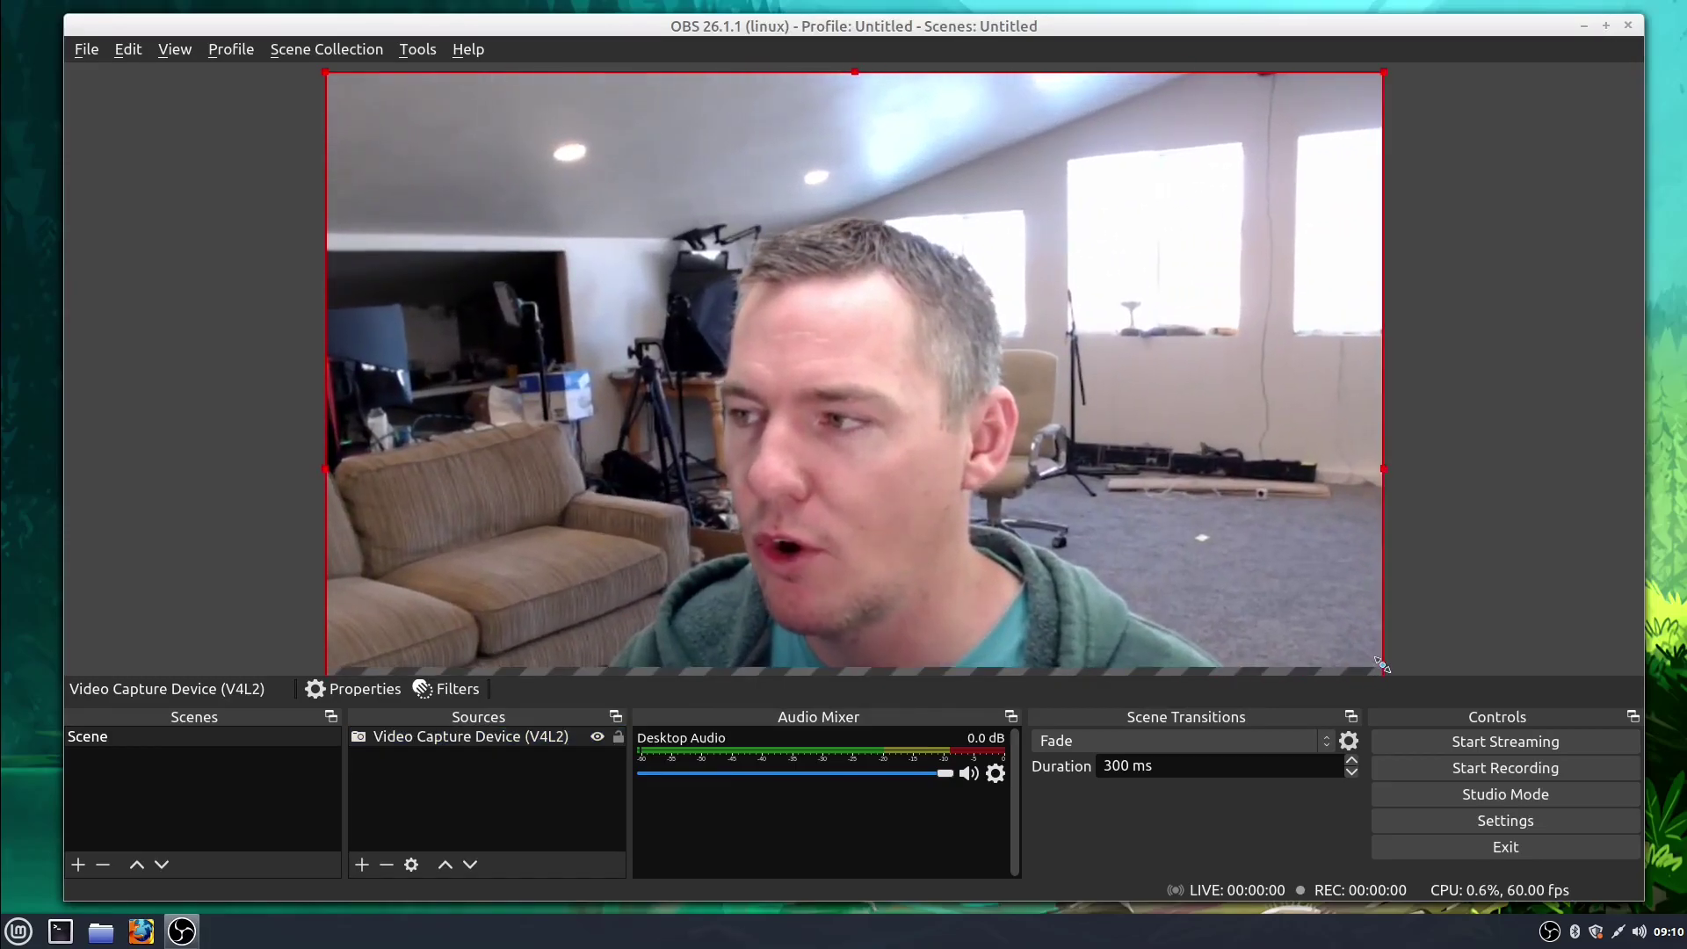
pyautogui.moveTo(838, 510); pyautogui.dragTo(833, 446)
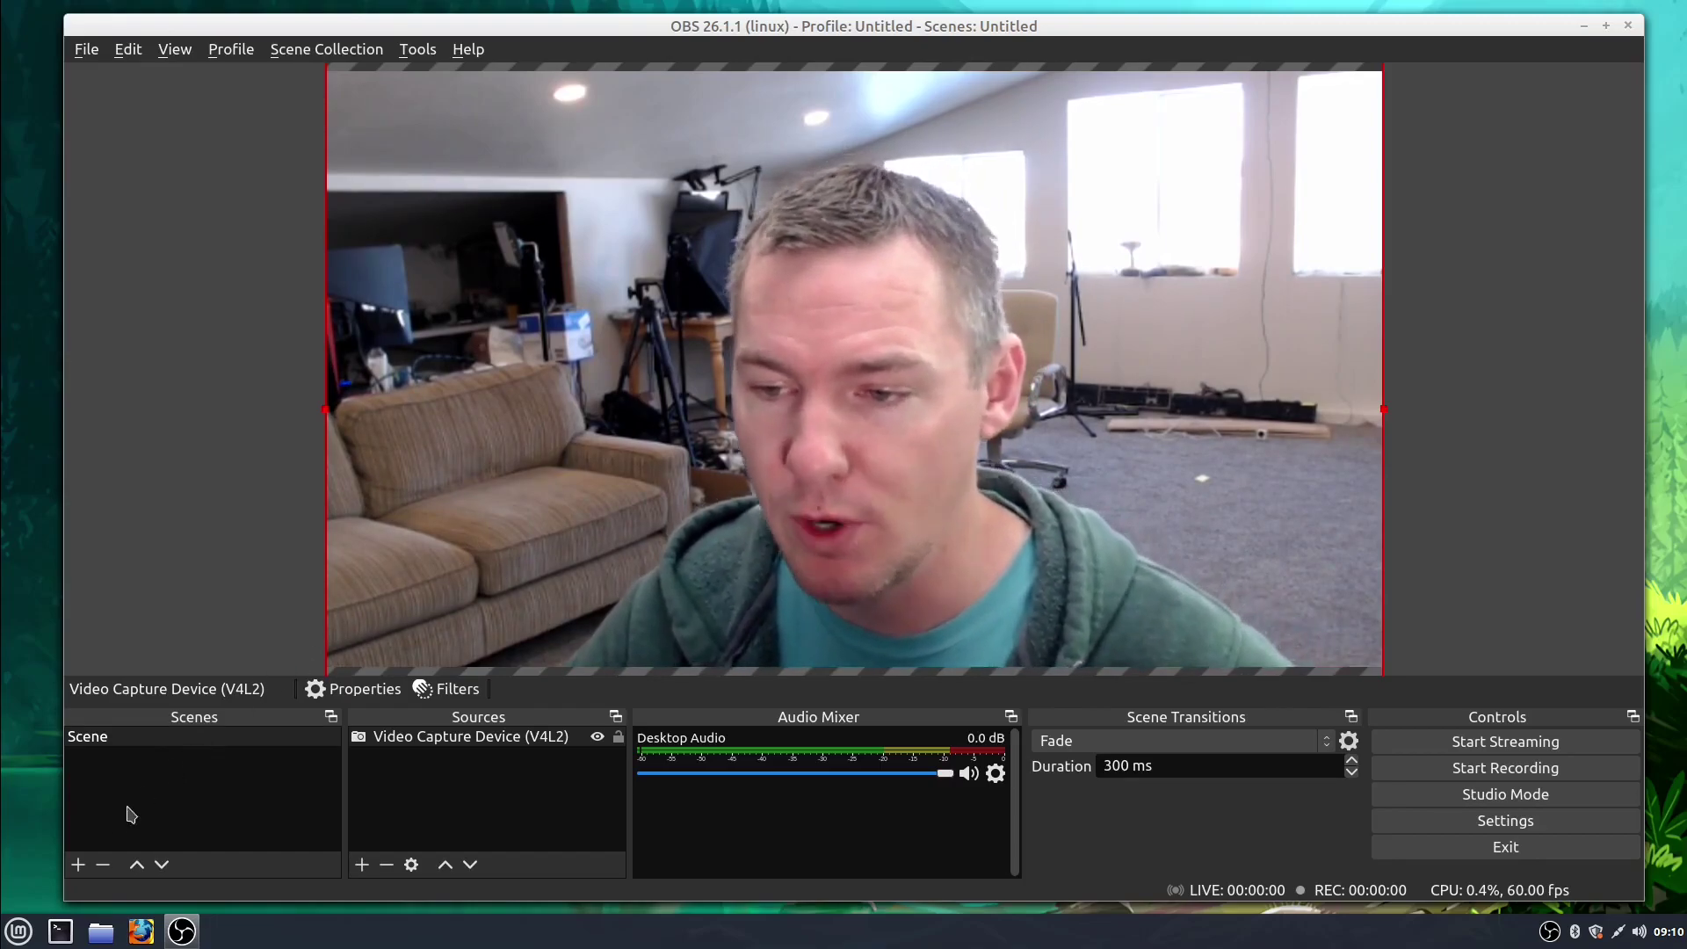
# Step: Create Scene 2 and add a Screen Capture (XSHM) source to it
pyautogui.click(78, 864)
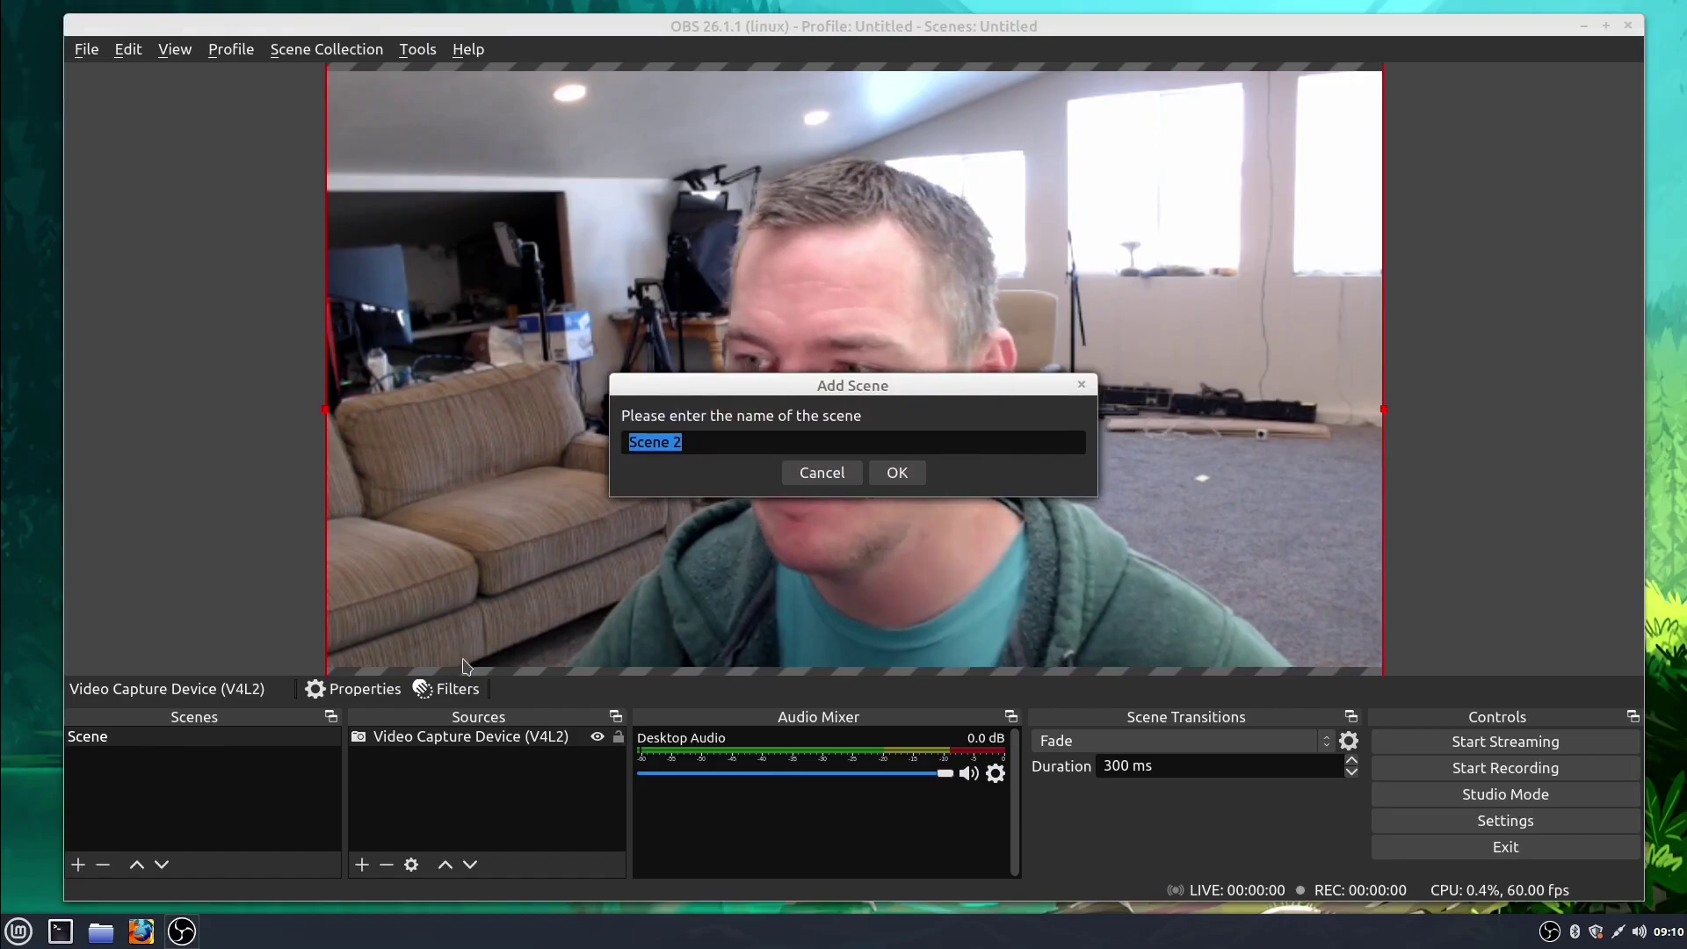
pyautogui.click(908, 475)
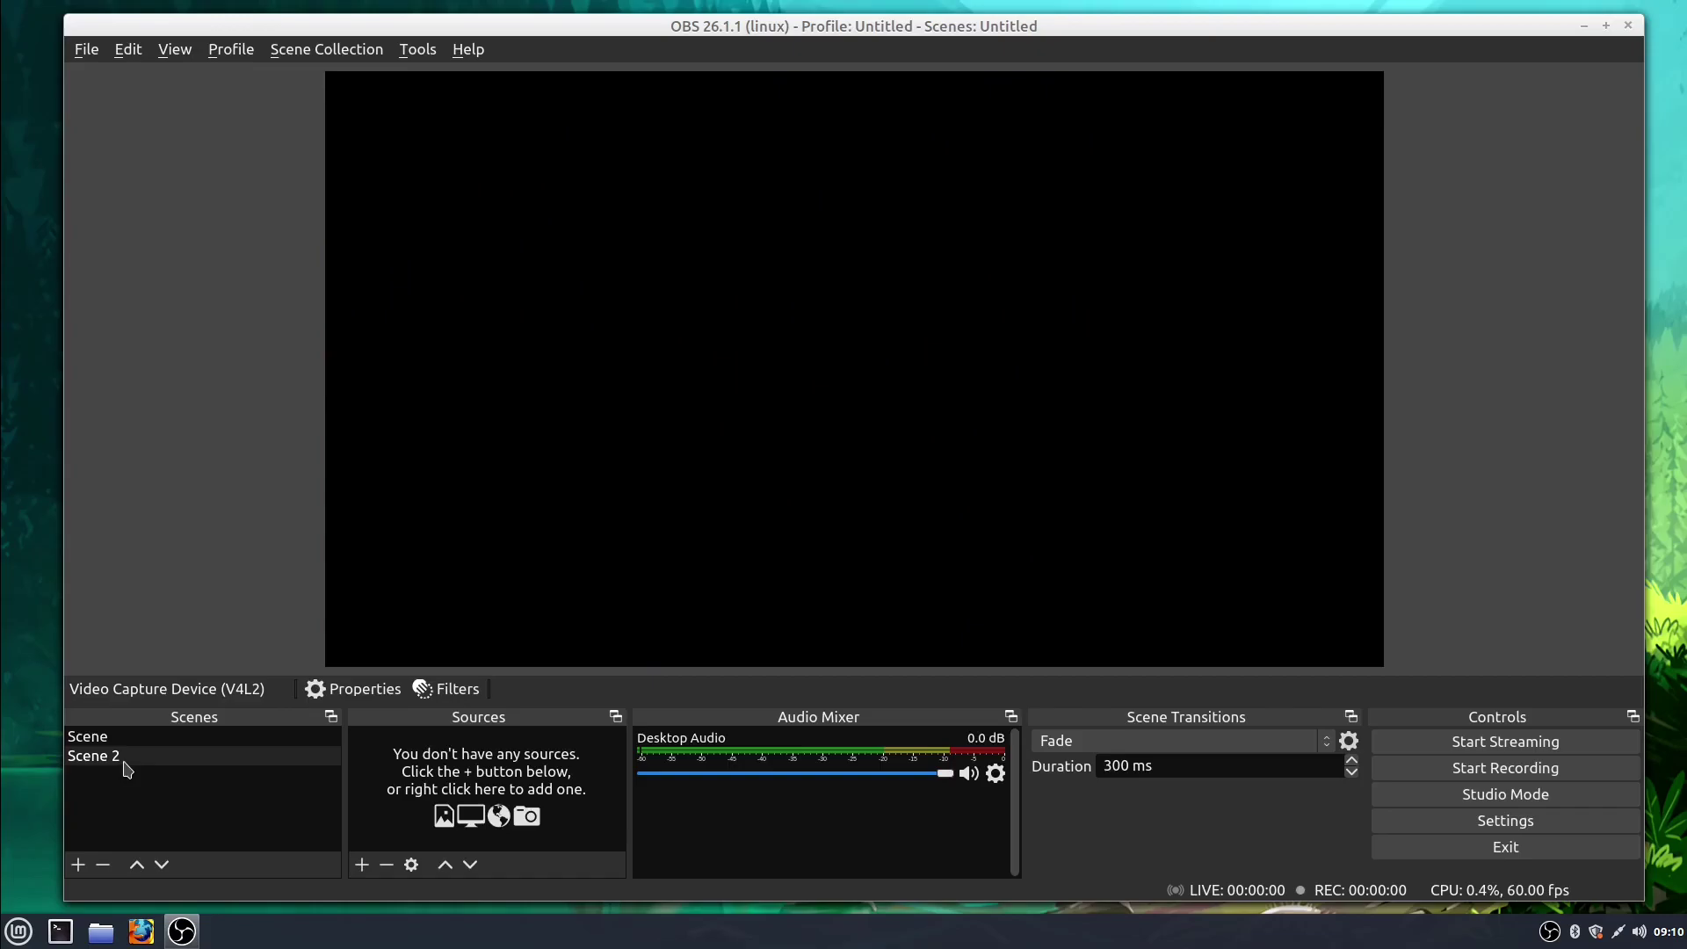
pyautogui.click(97, 739)
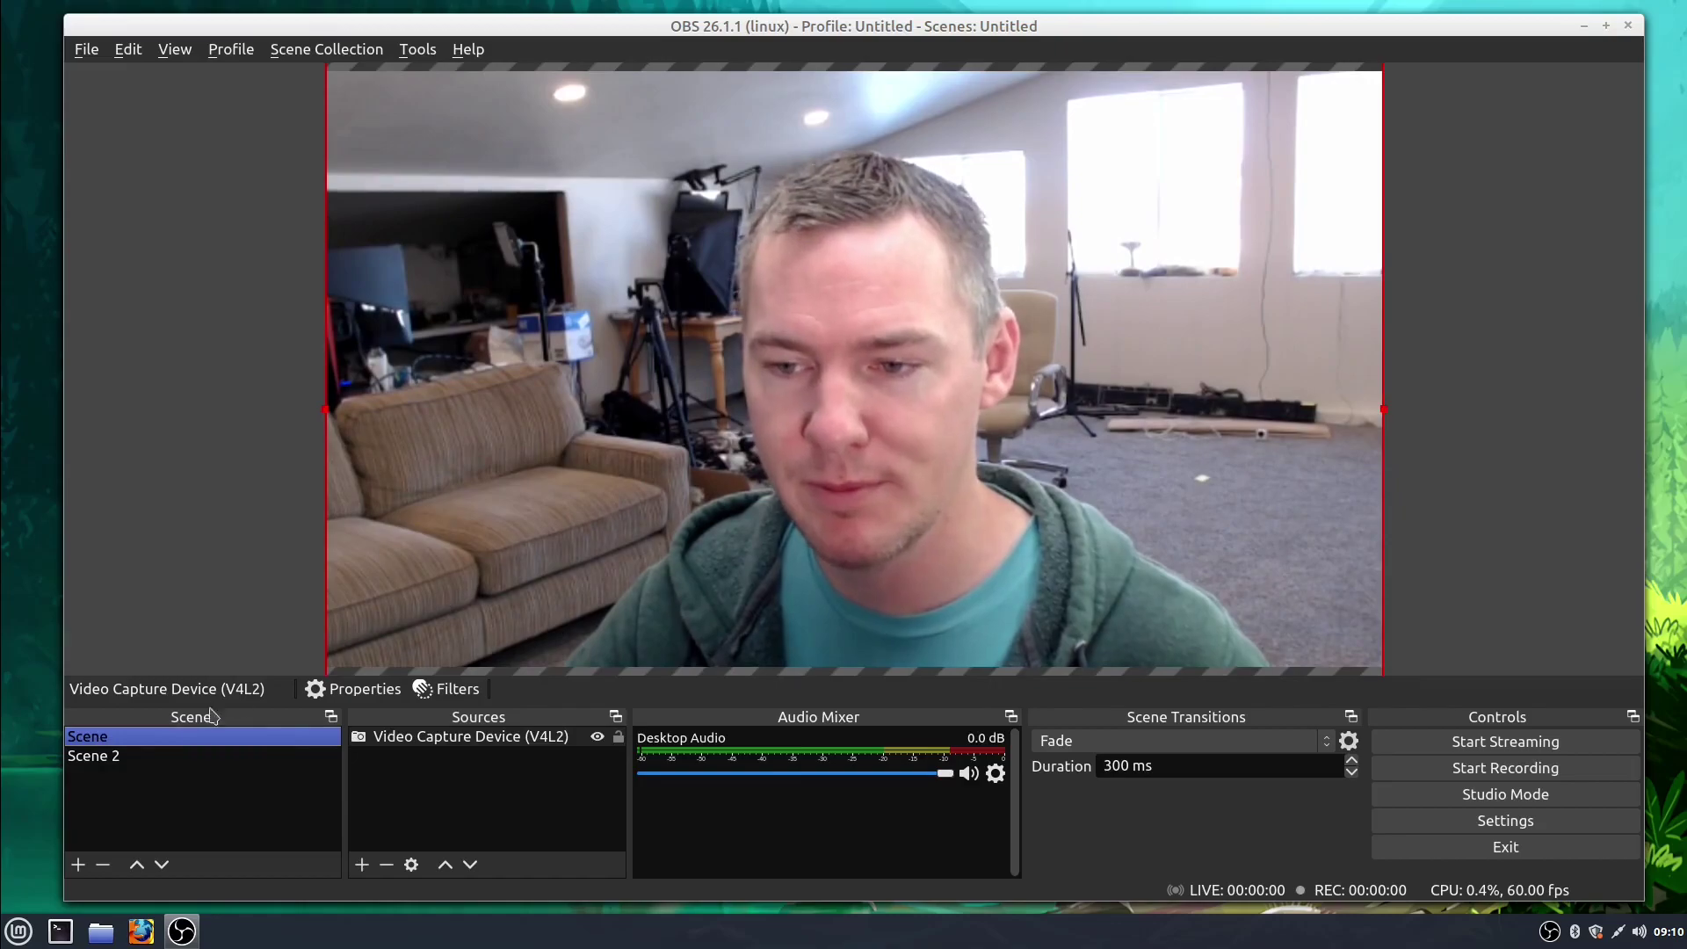
pyautogui.click(179, 759)
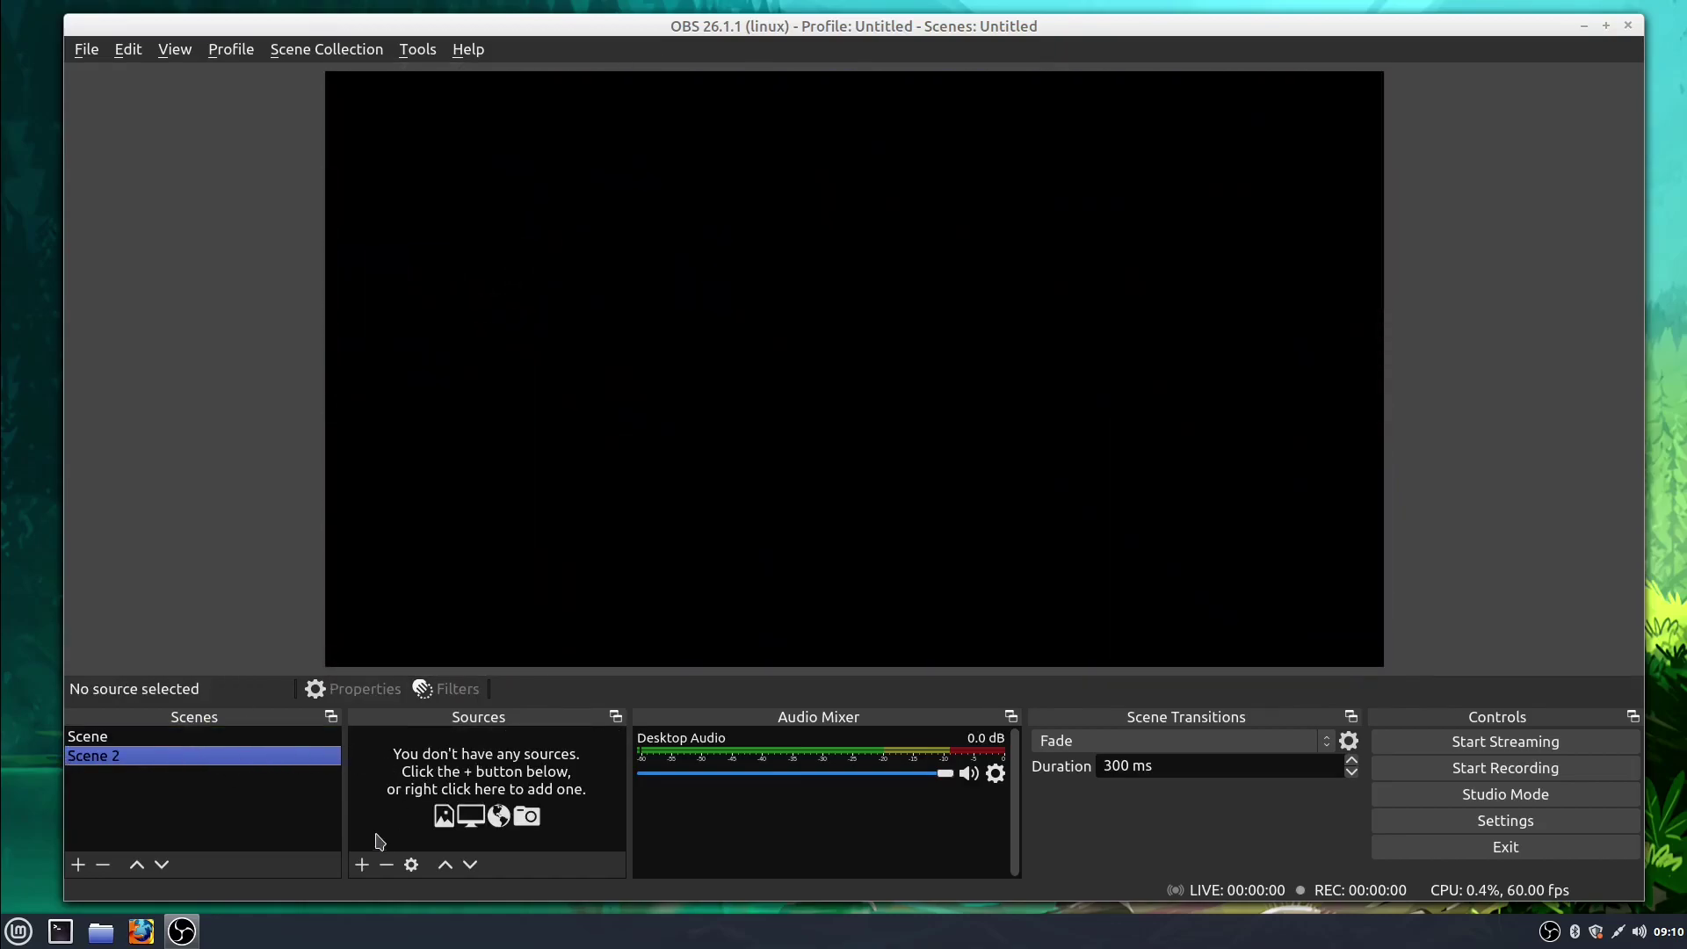
pyautogui.click(363, 865)
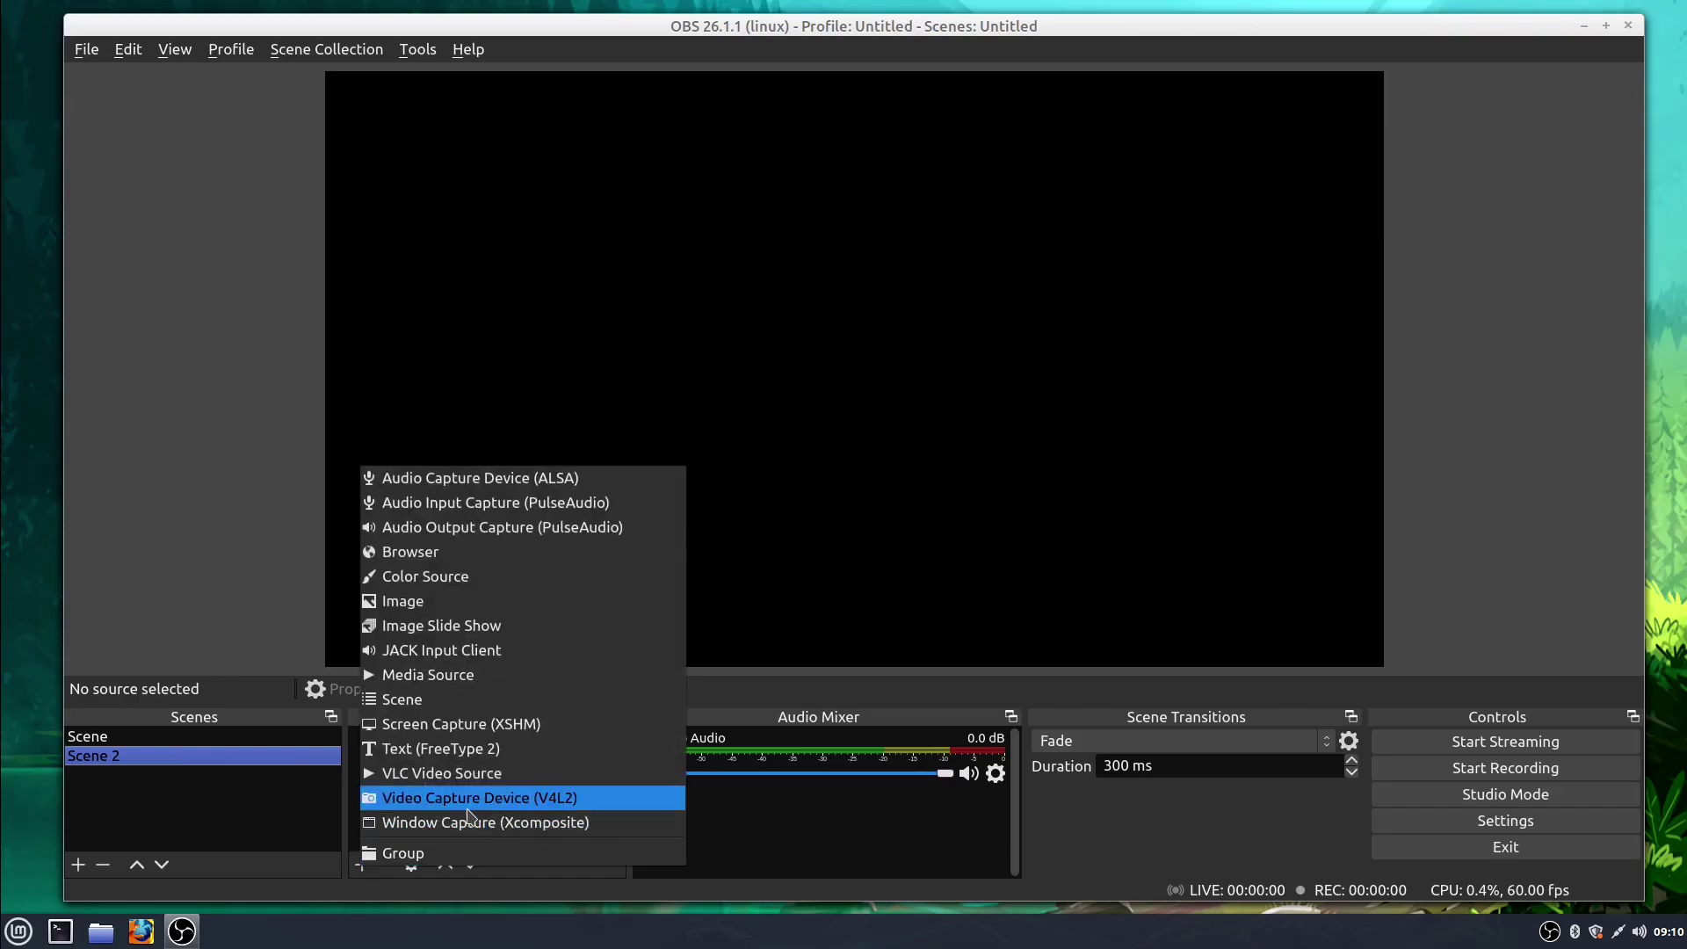
pyautogui.click(467, 724)
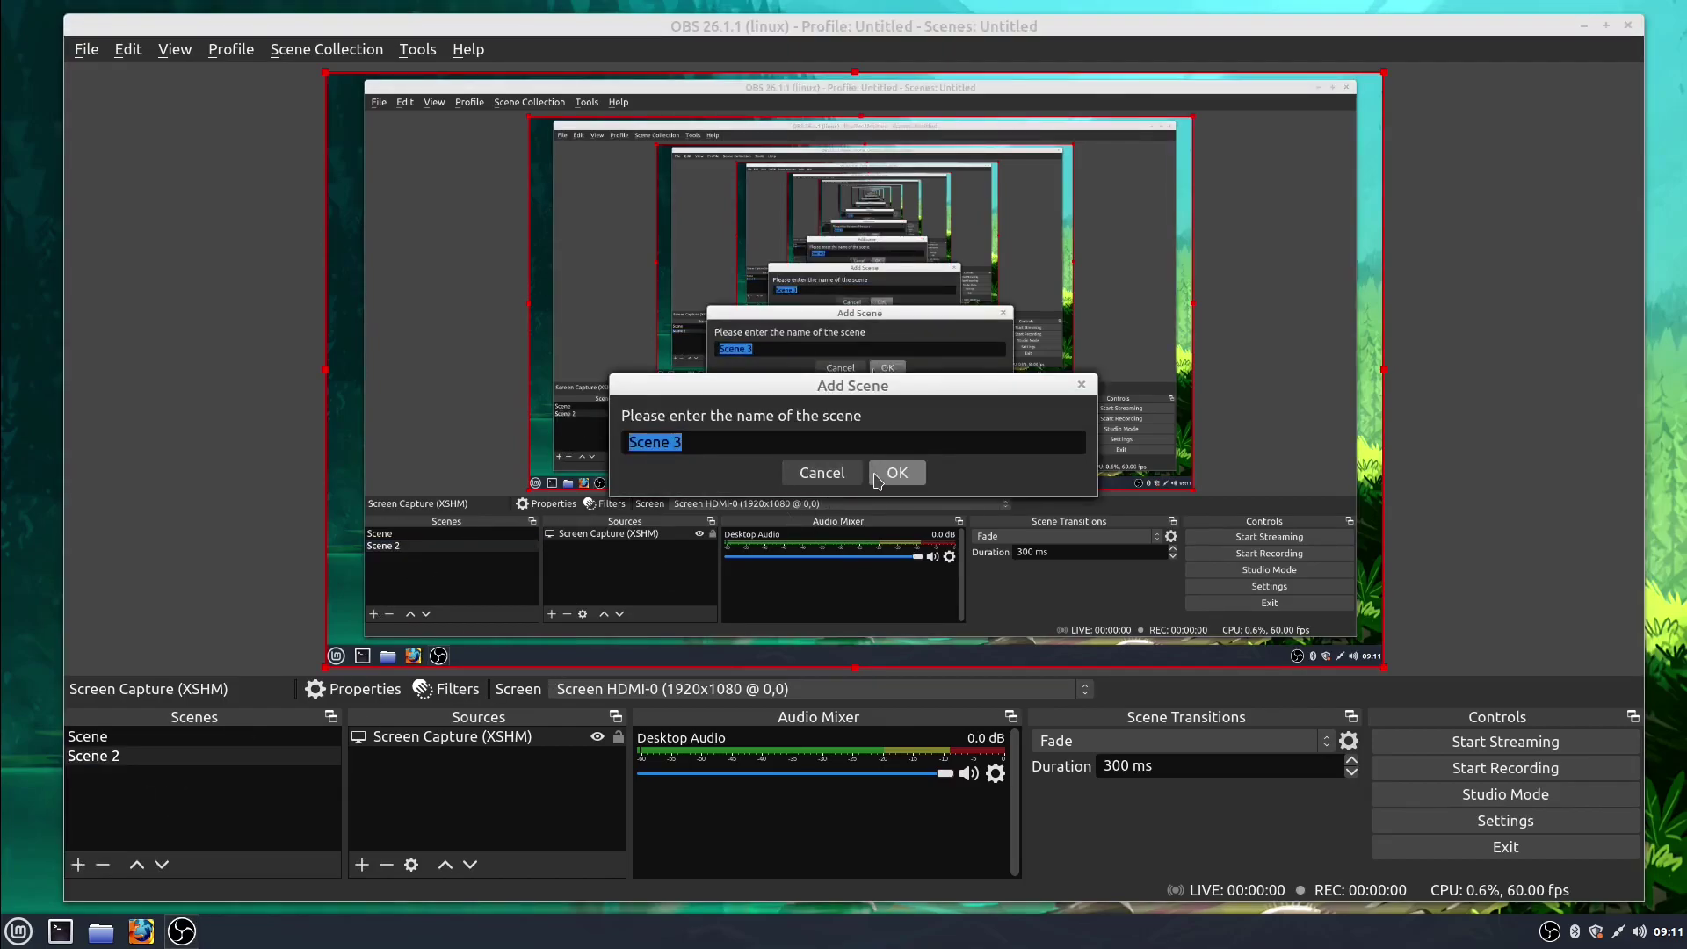
# Step: Confirm Scene 3 and create a new Image source in it
pyautogui.click(896, 472)
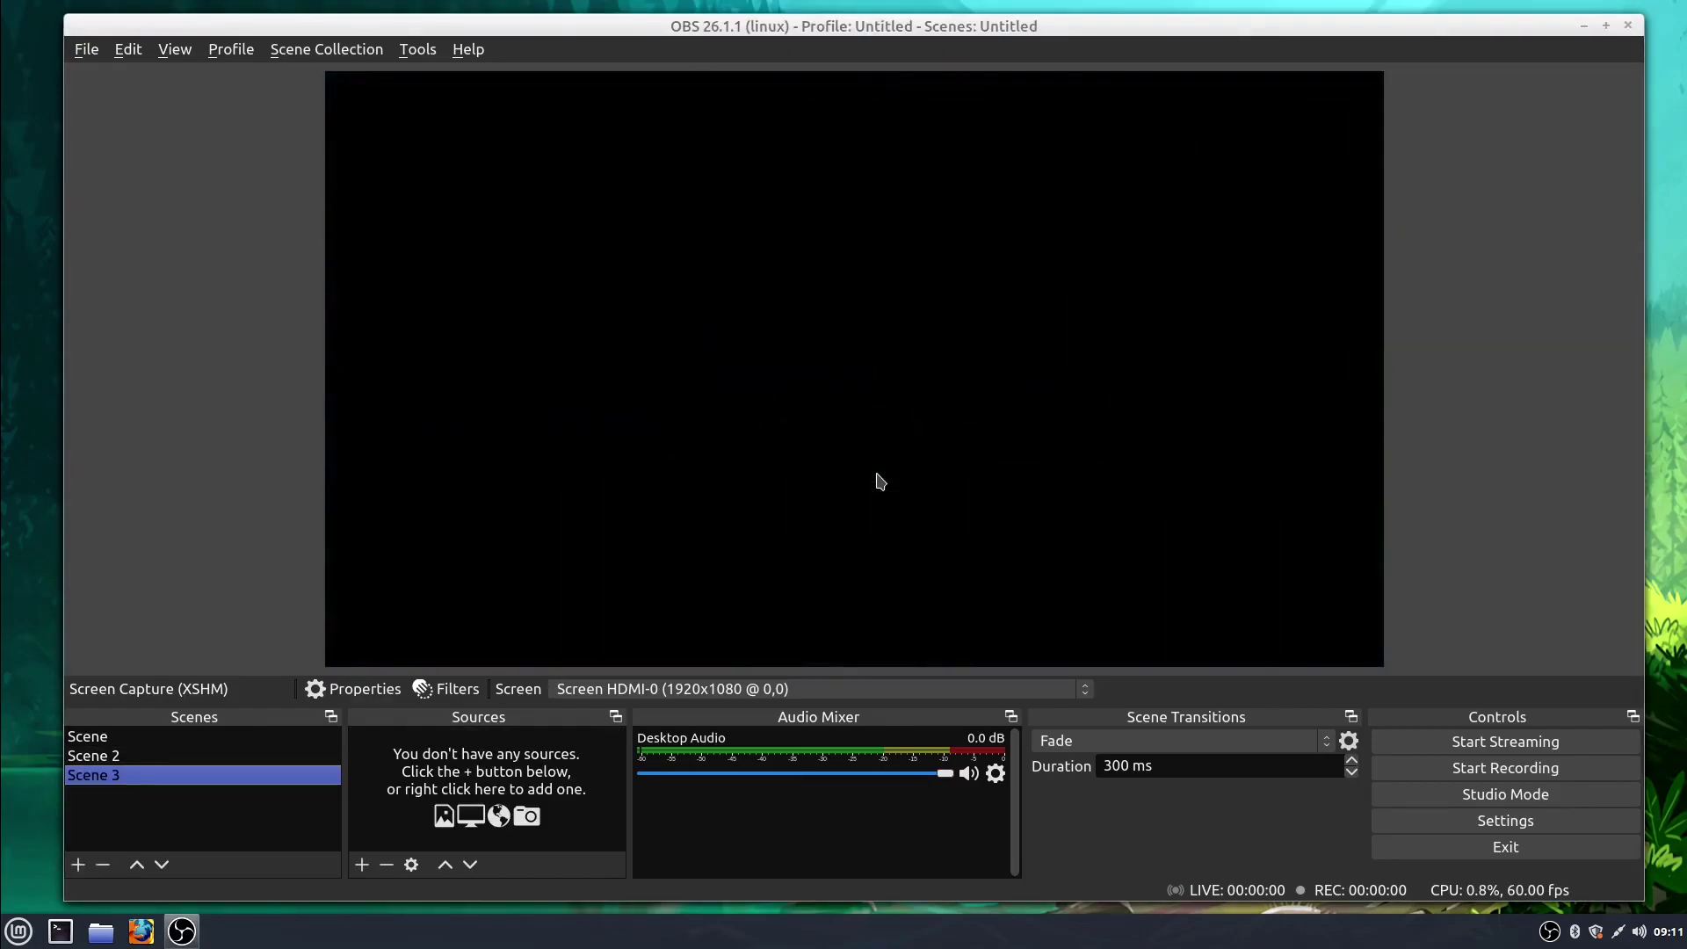
pyautogui.click(367, 866)
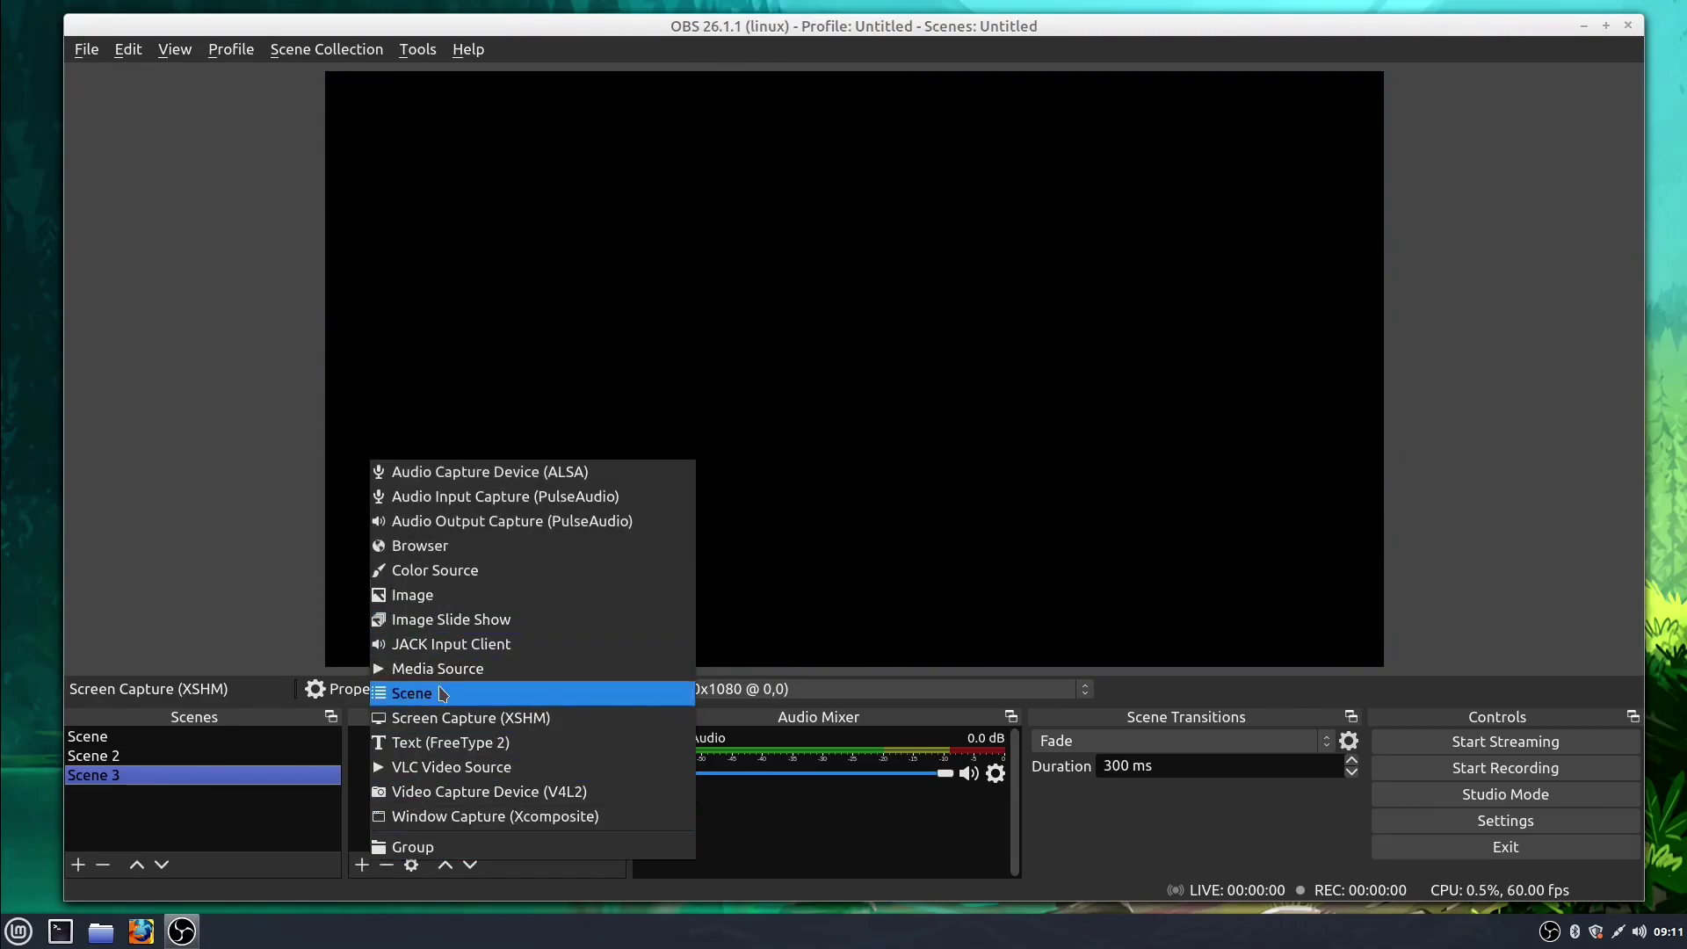
pyautogui.click(437, 598)
pyautogui.click(960, 557)
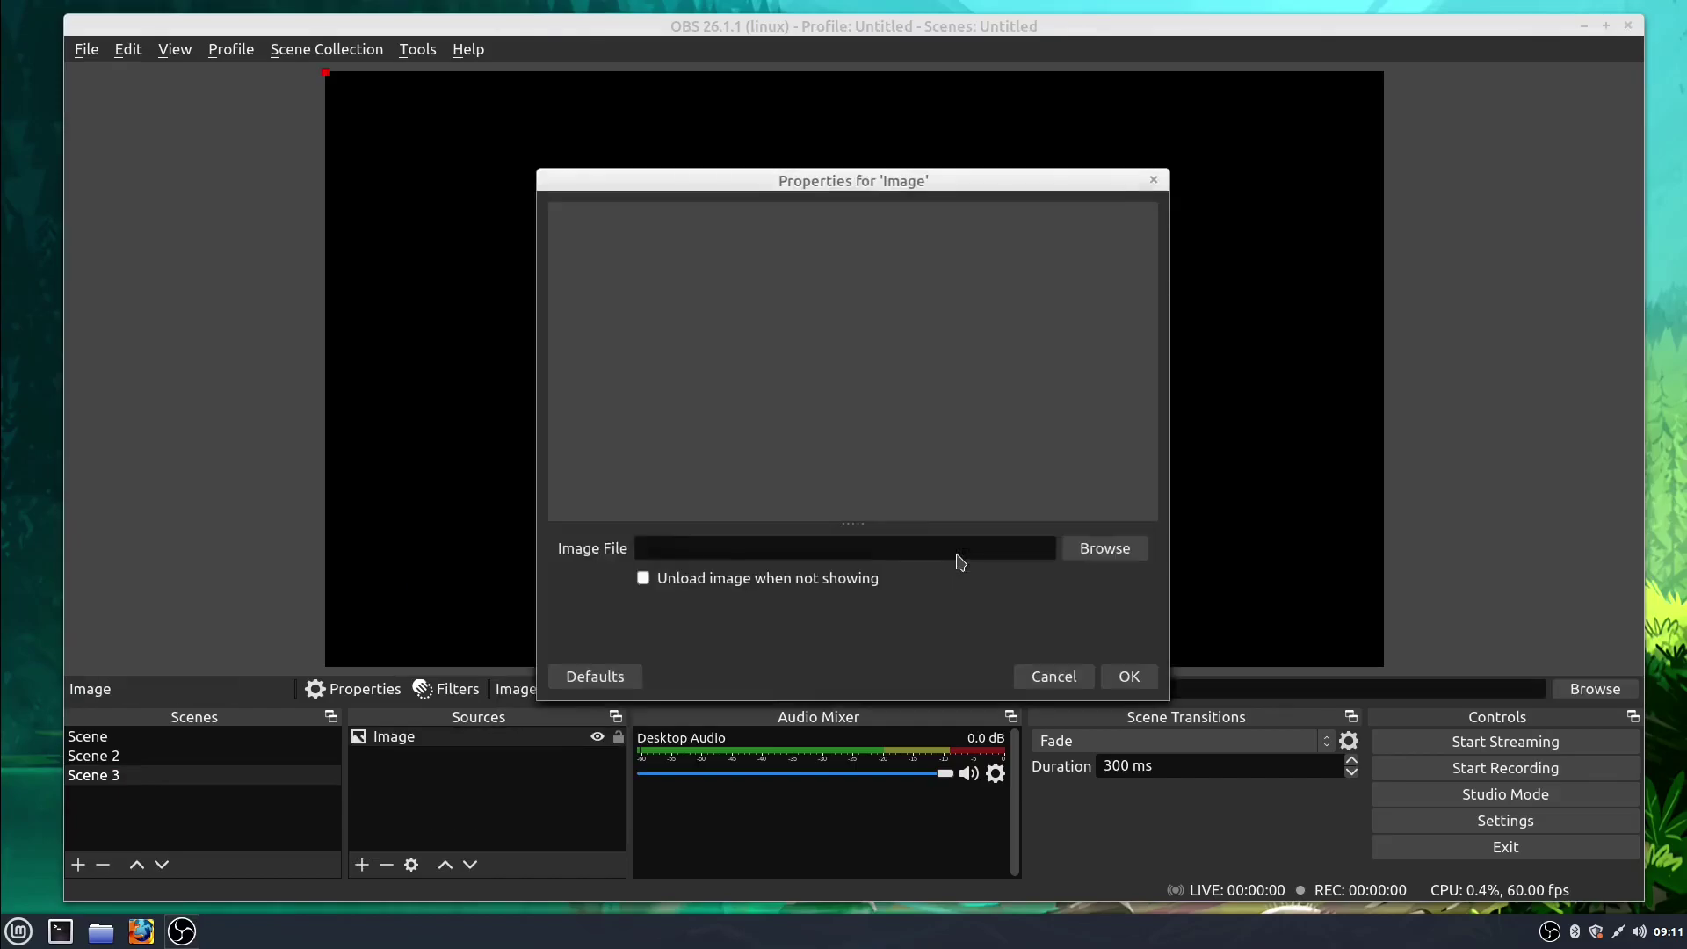
# Step: Load Coffee.jpg from Pictures as the image file and reposition it within the canvas
pyautogui.click(1098, 550)
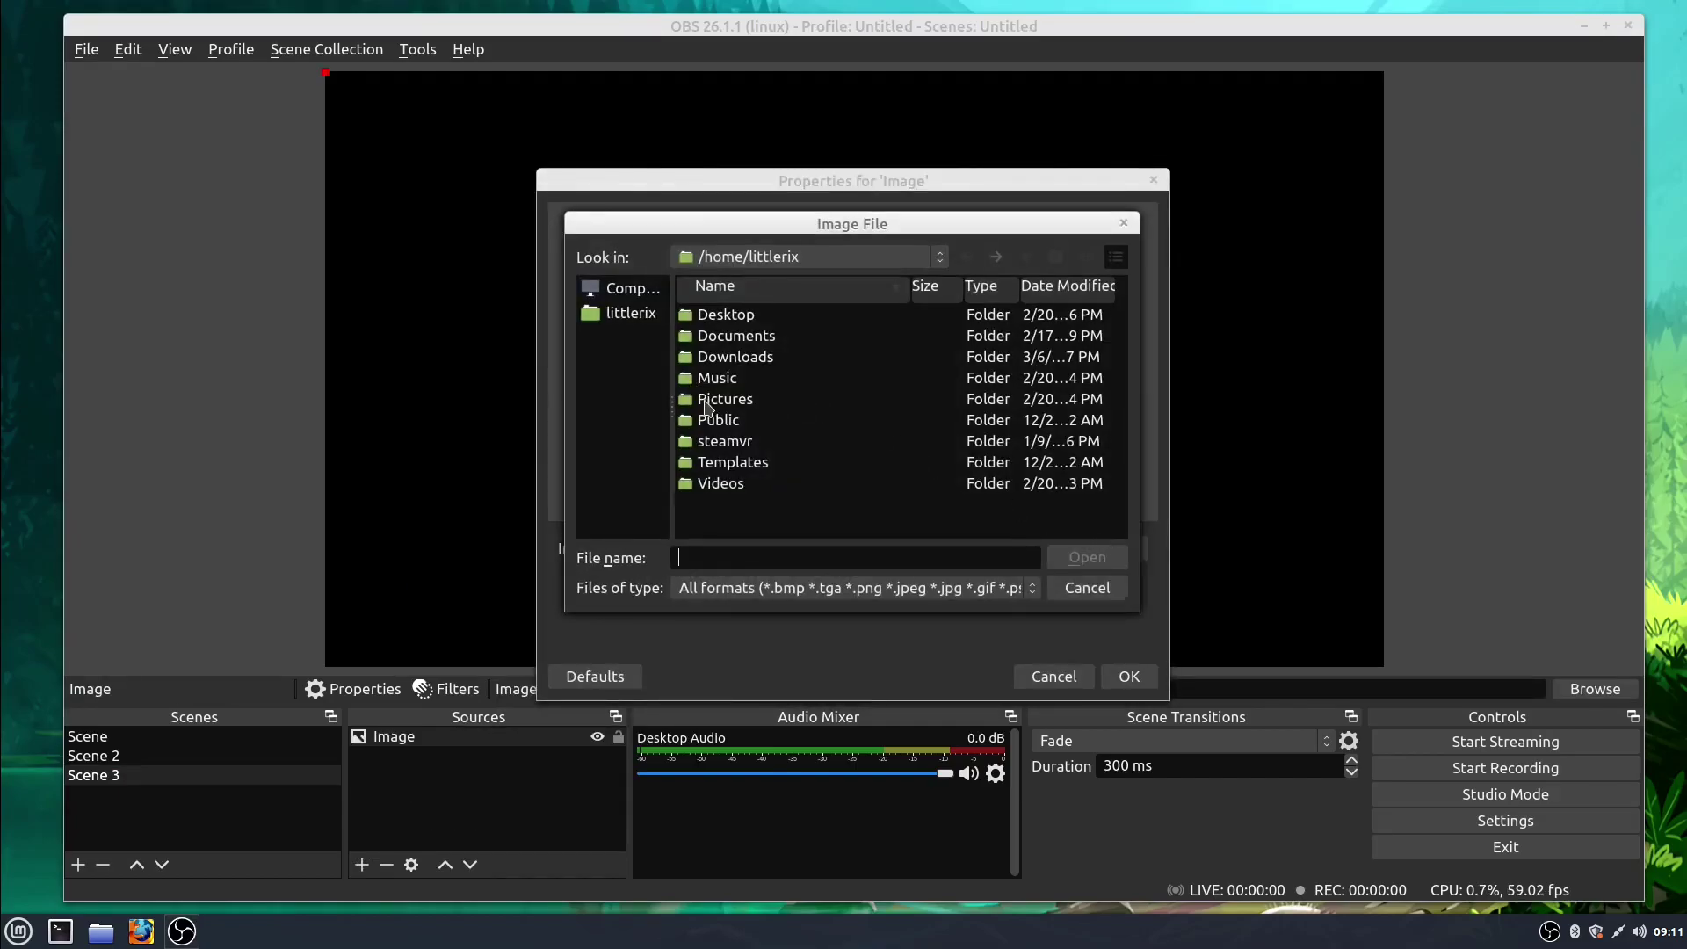
pyautogui.doubleClick(706, 406)
pyautogui.click(729, 401)
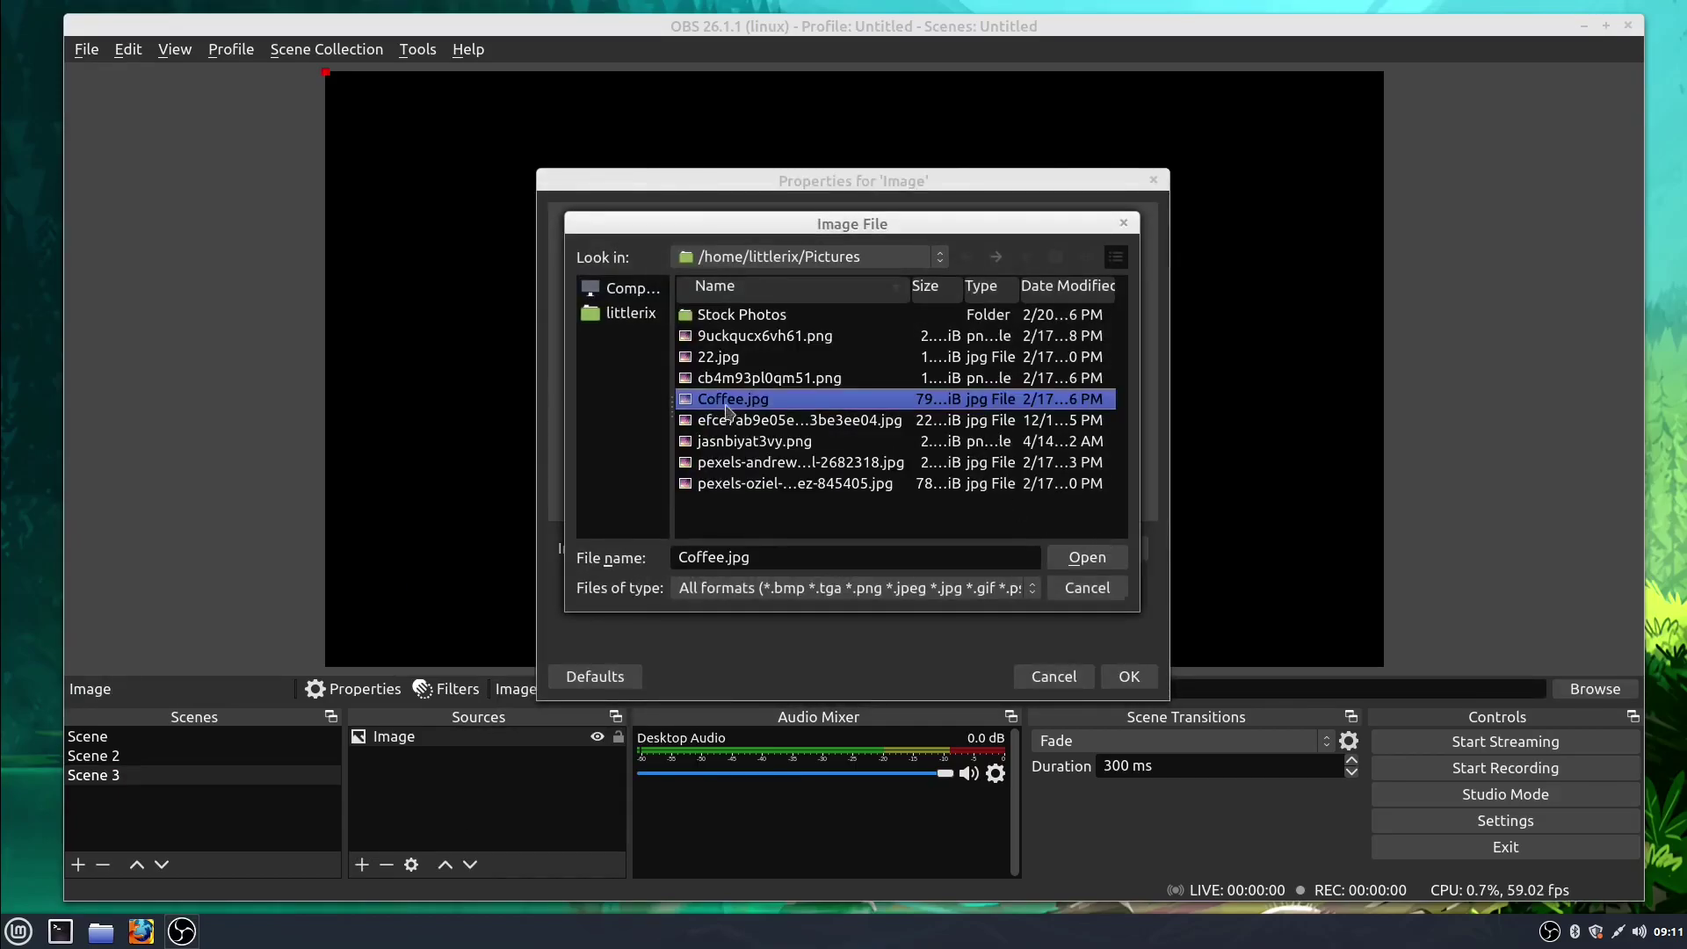
pyautogui.click(1068, 565)
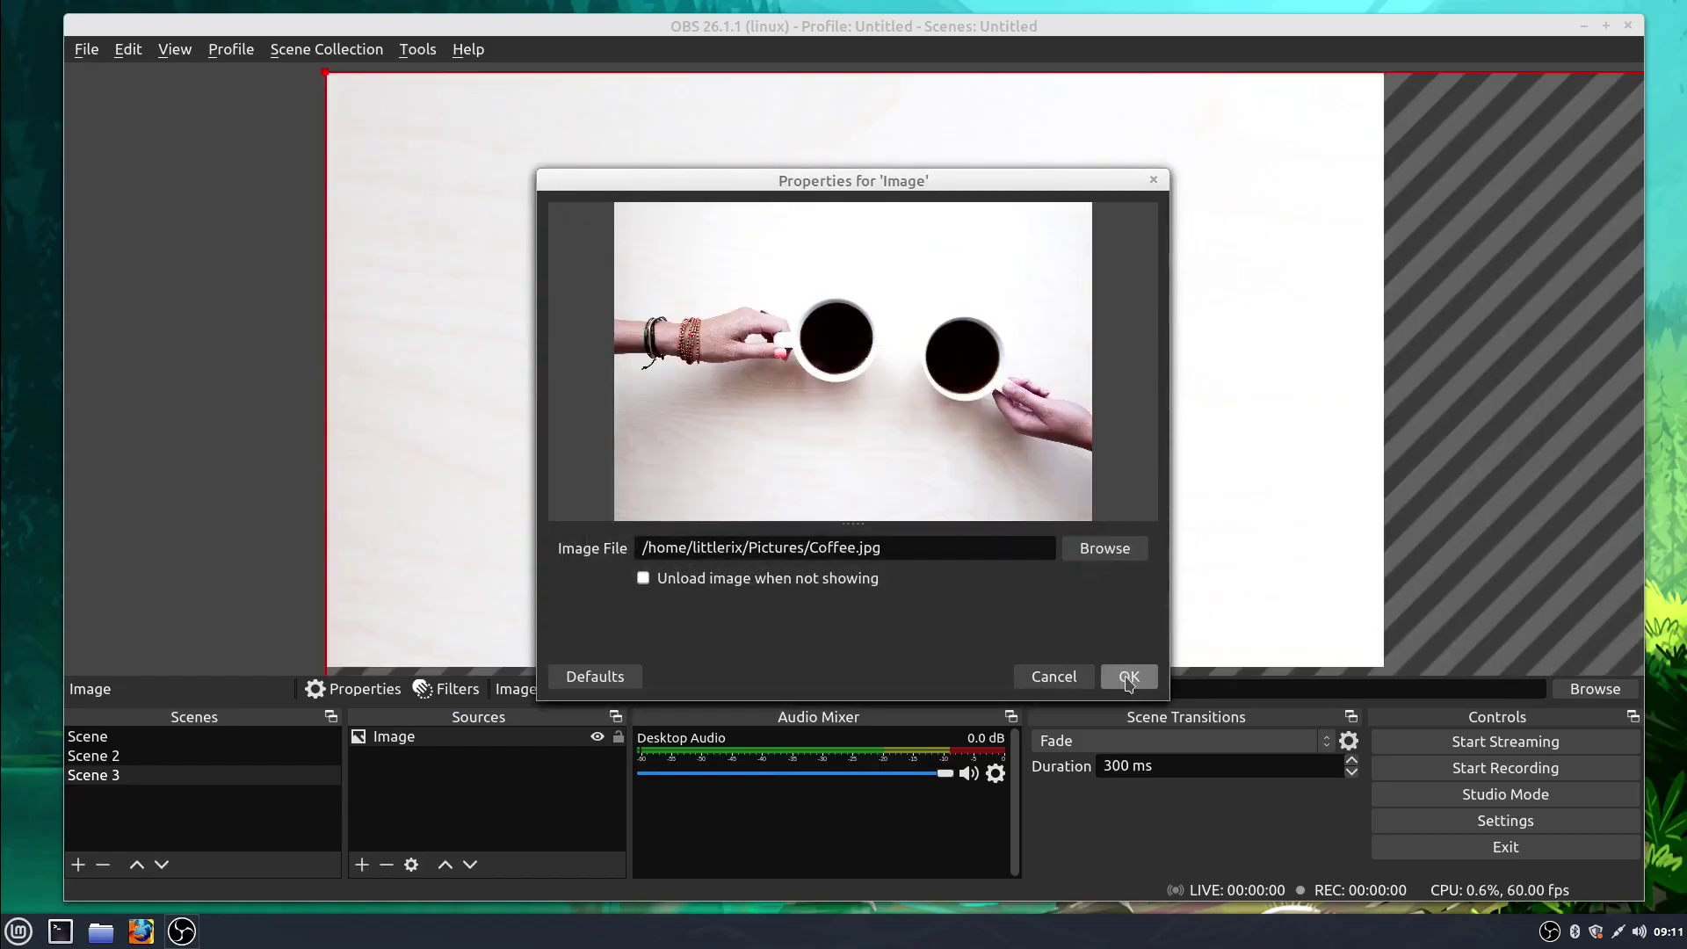
pyautogui.click(1130, 678)
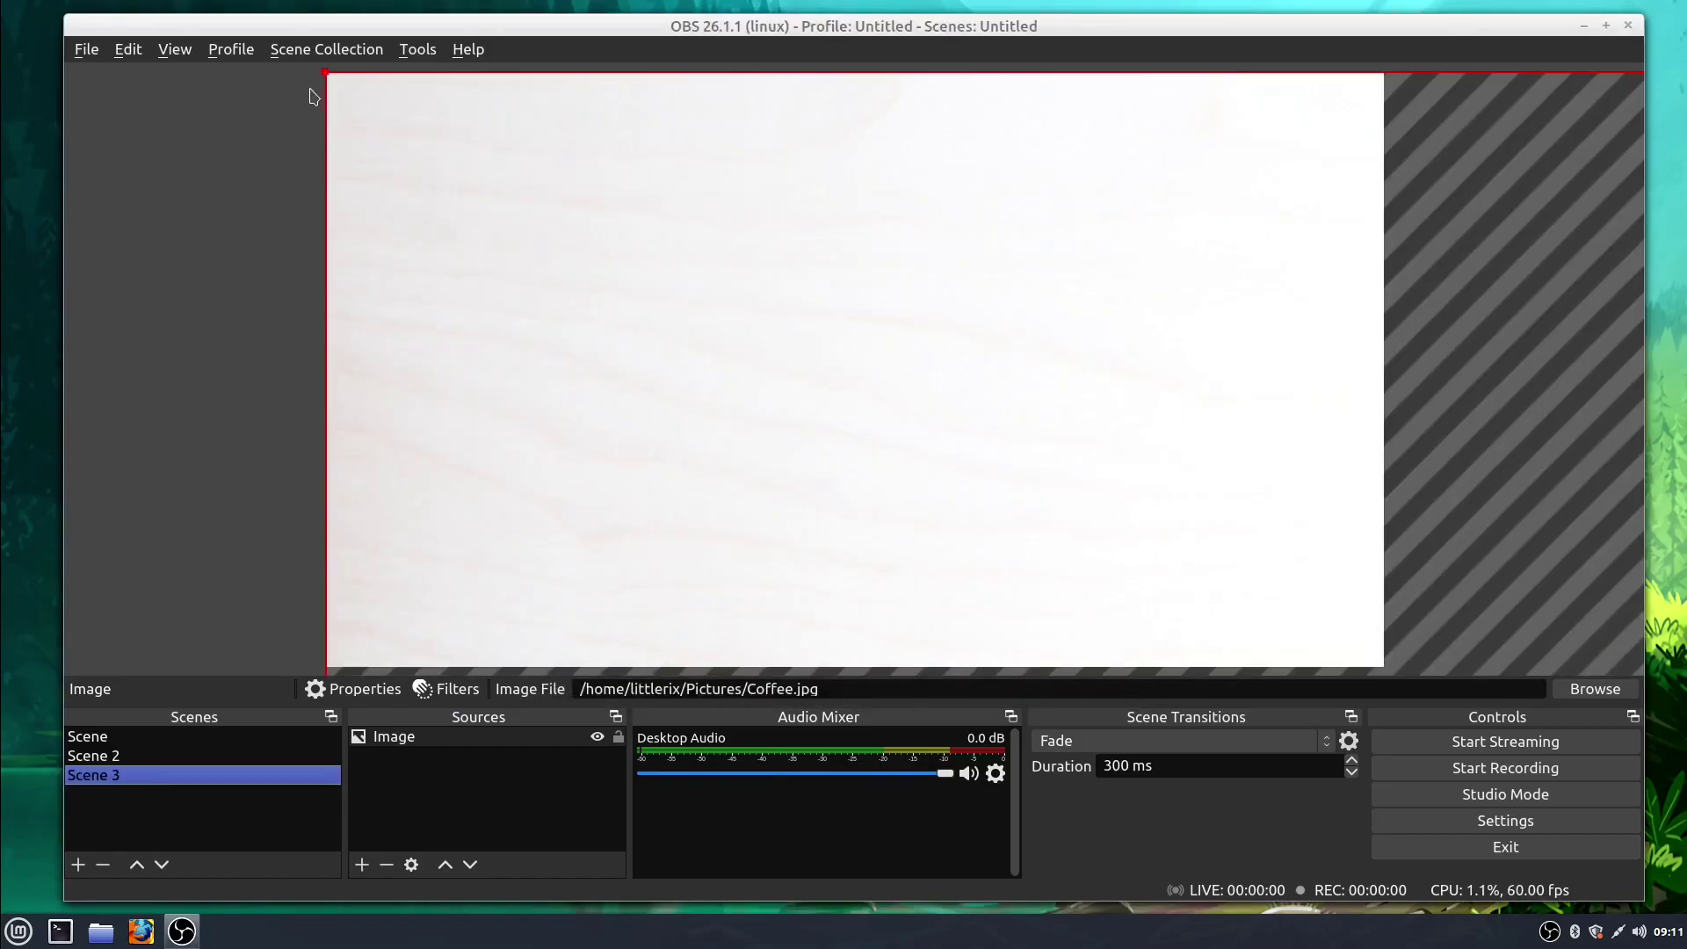
pyautogui.moveTo(329, 73); pyautogui.dragTo(636, 356)
pyautogui.moveTo(958, 555); pyautogui.dragTo(557, 102)
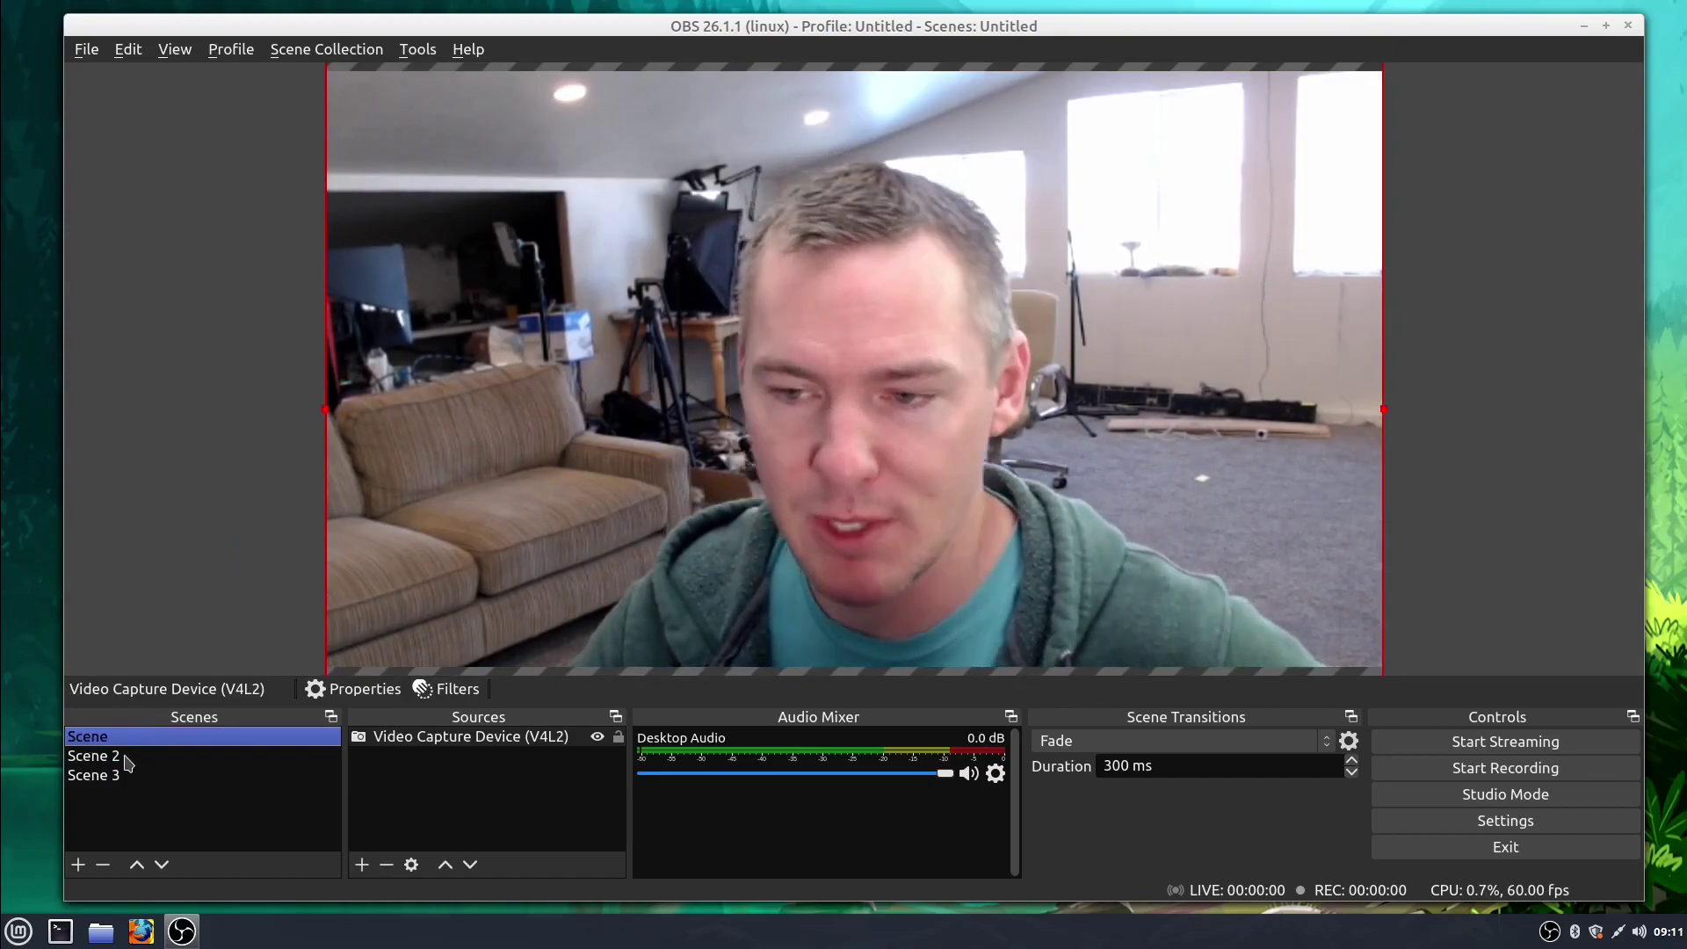
# Step: Rename the first scene to 'cam', then dismiss the Image source menu without changes
pyautogui.rightClick(117, 743)
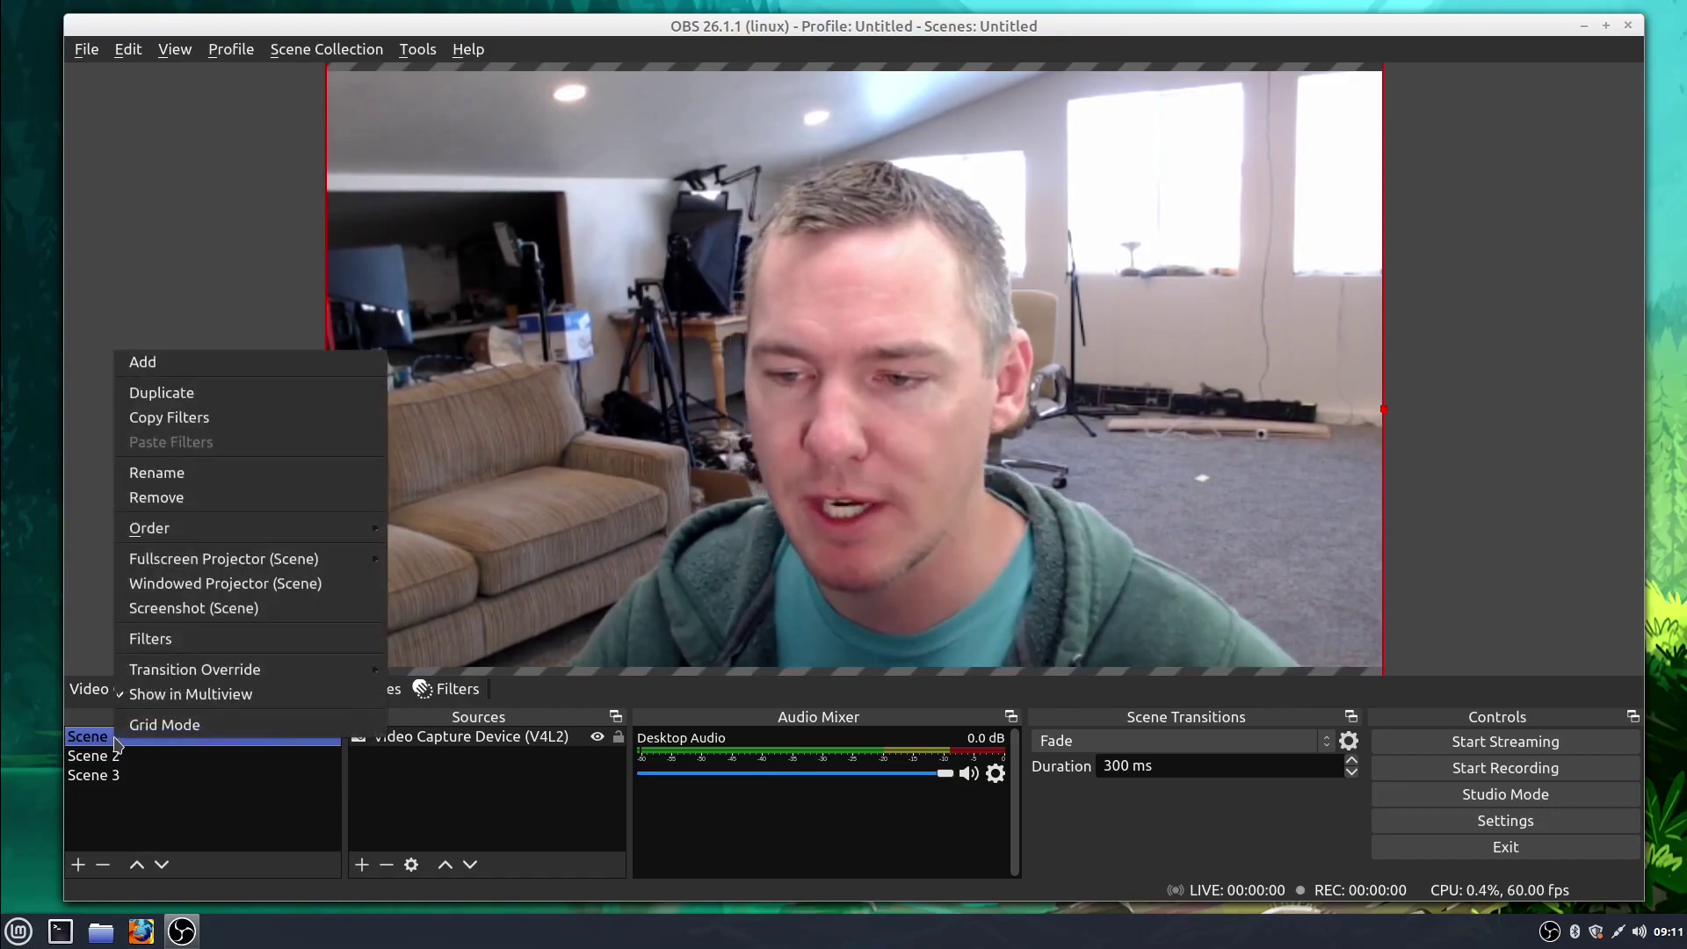
pyautogui.click(169, 474)
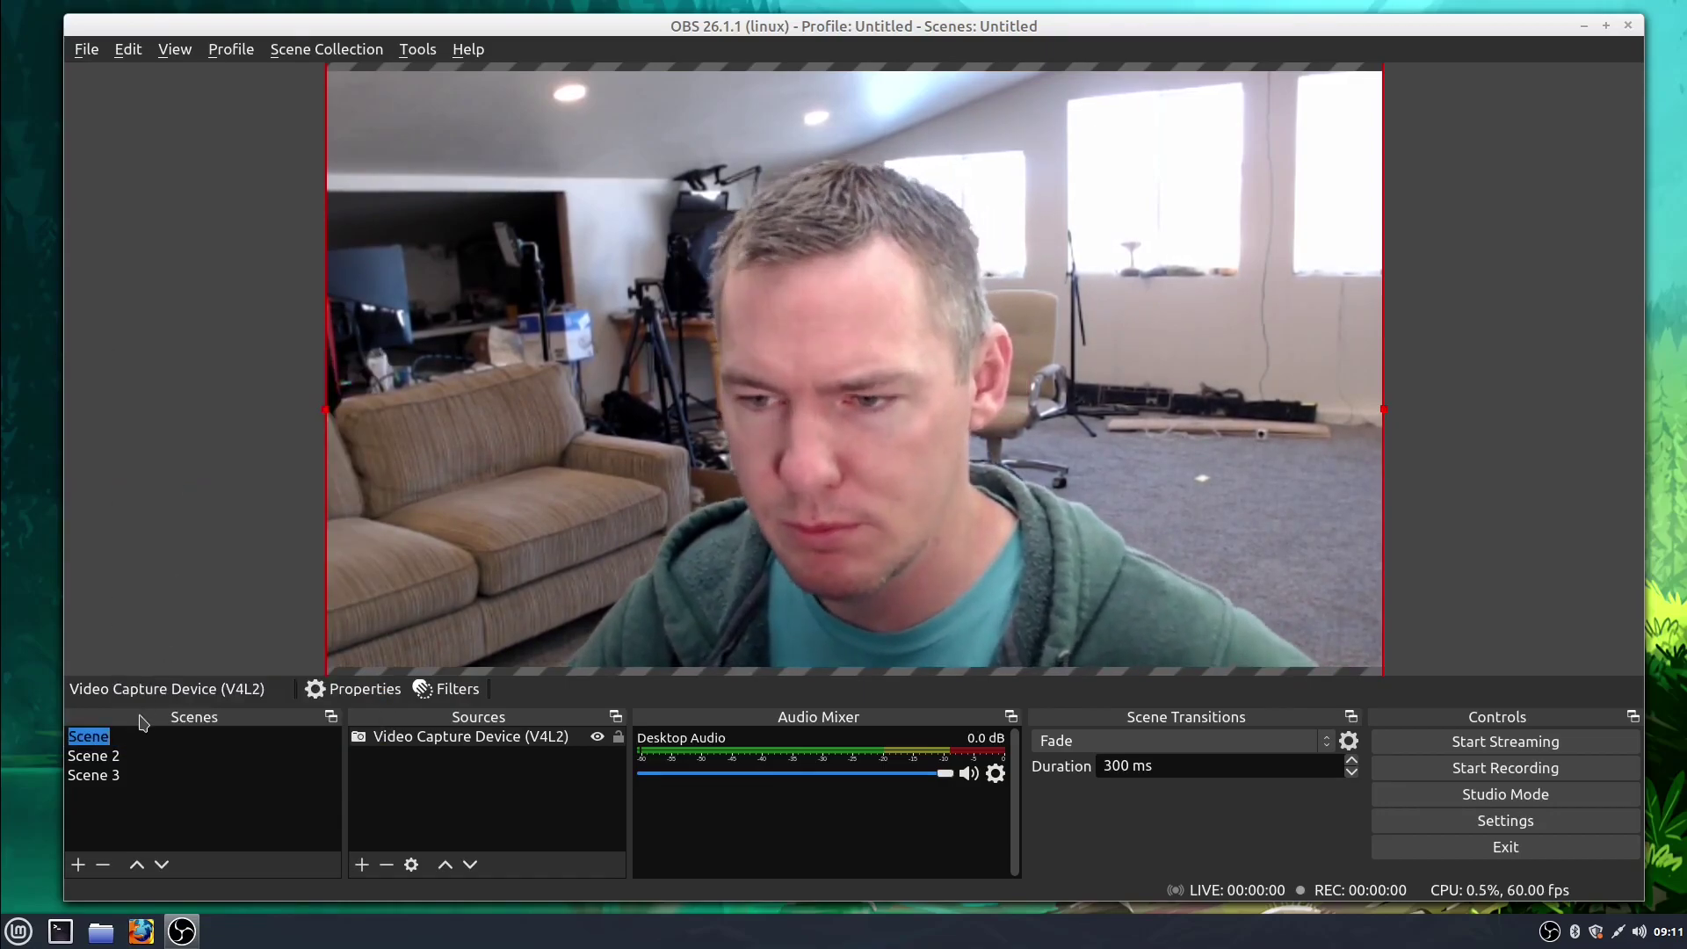
pyautogui.write('cam')
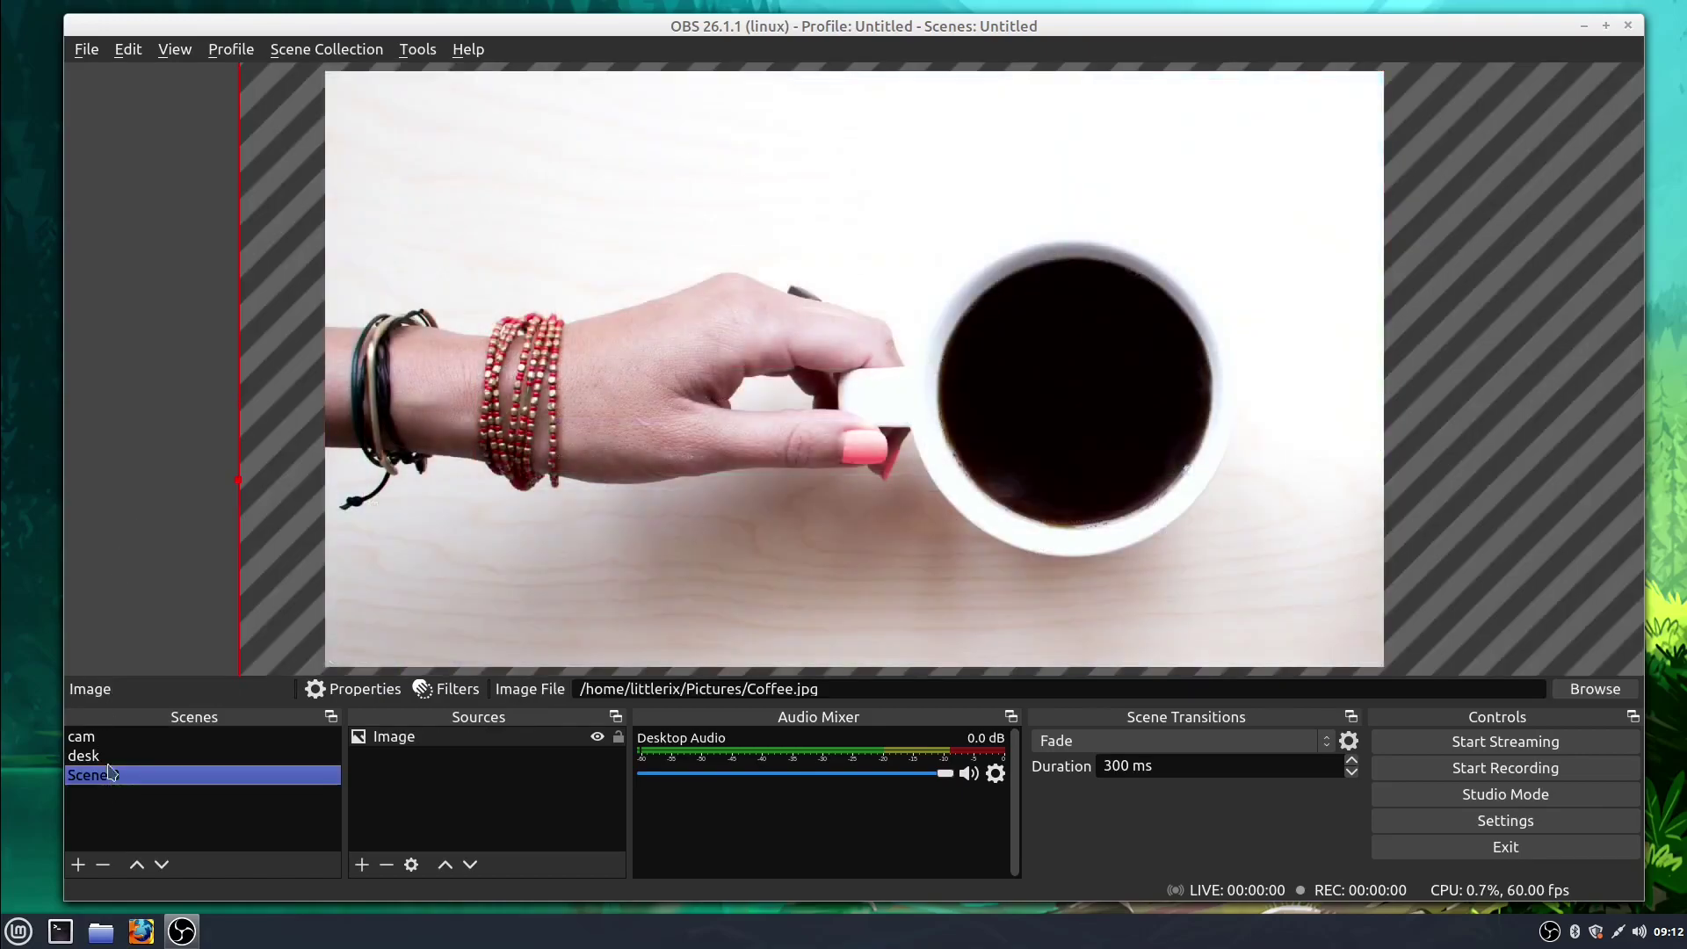
pyautogui.rightClick(401, 748)
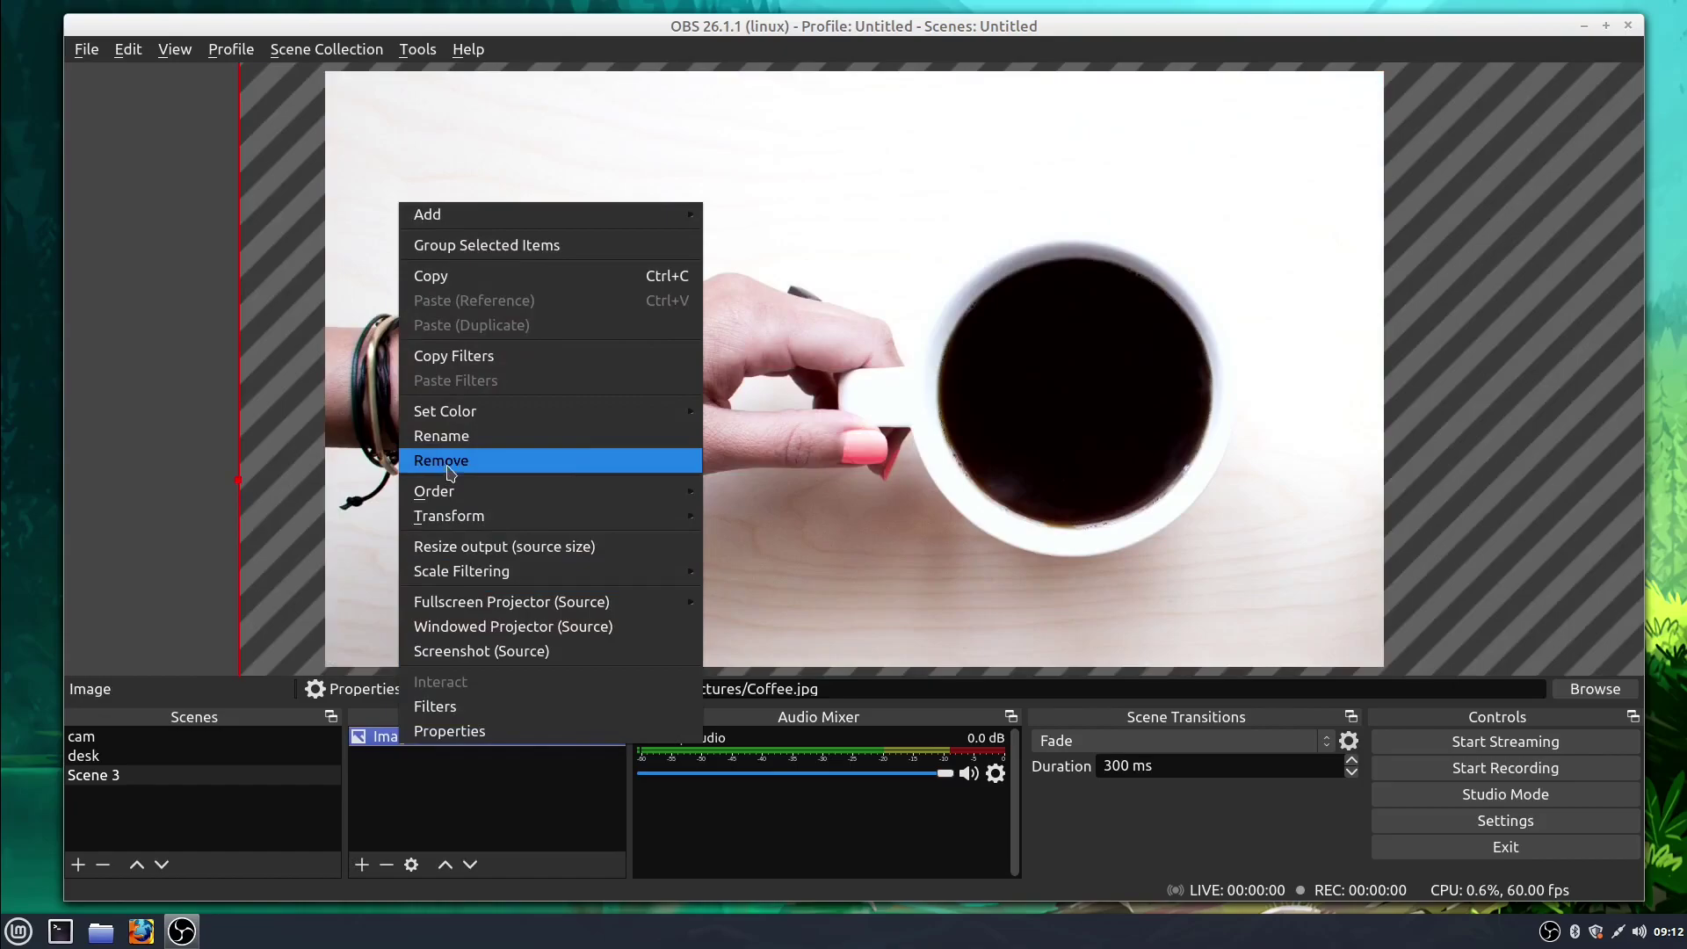
pyautogui.click(391, 823)
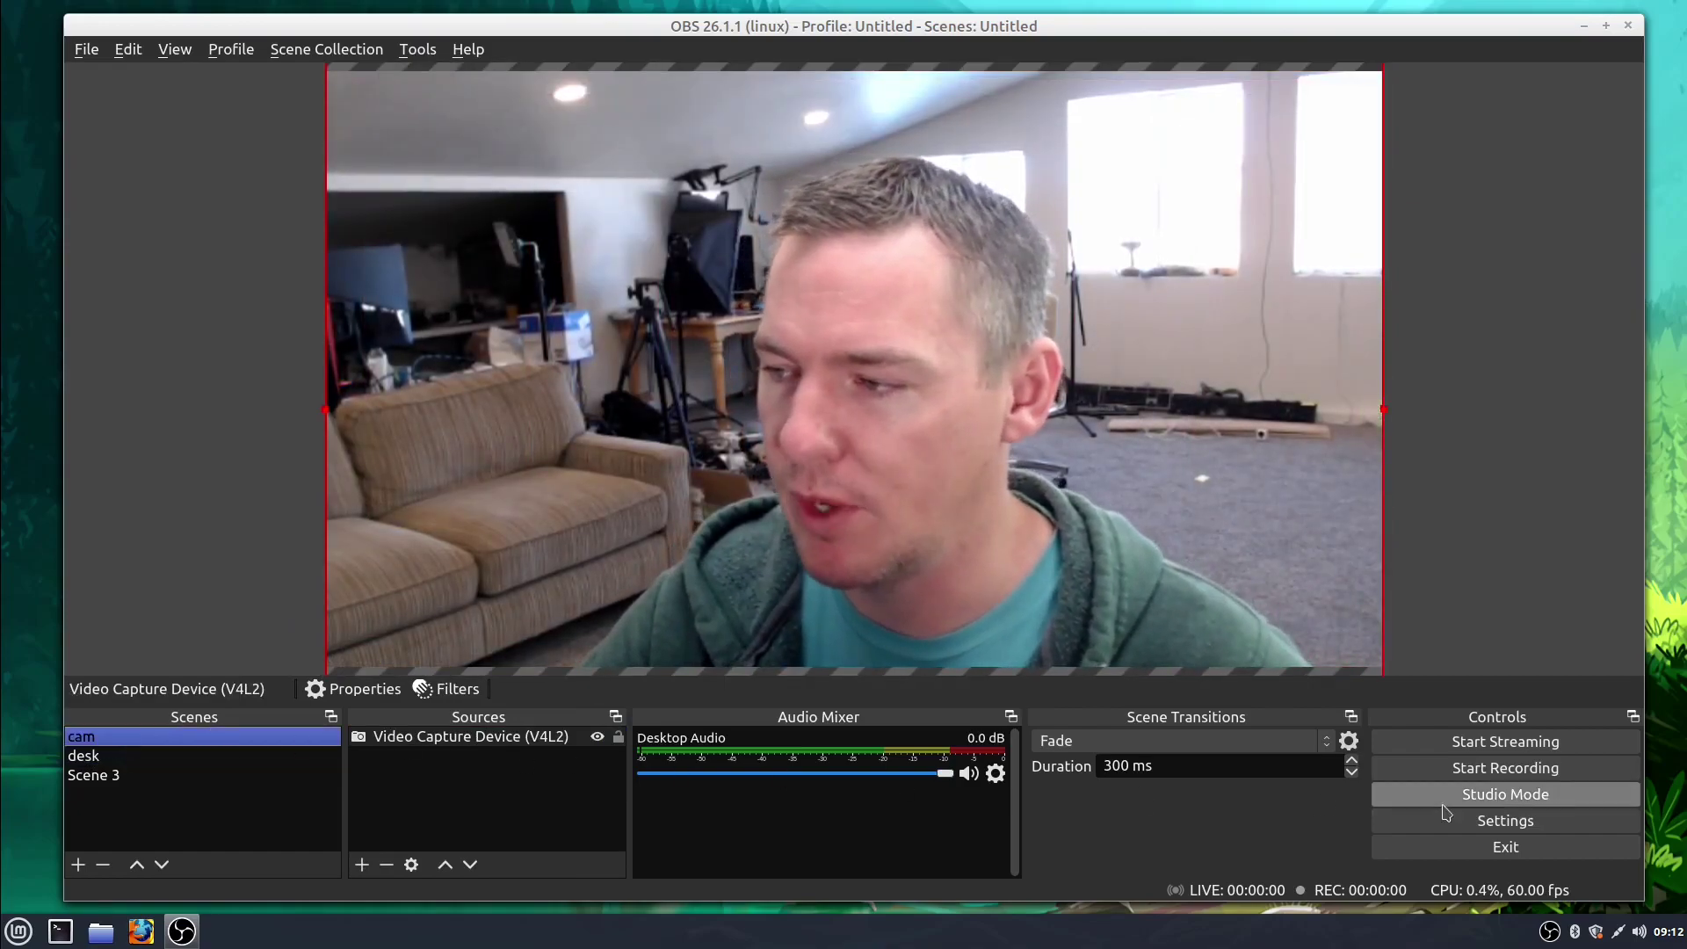
# Step: Enable Studio Mode, preview desk and Scene 3, send the coffee scene live, then fade back to cam
pyautogui.click(1506, 795)
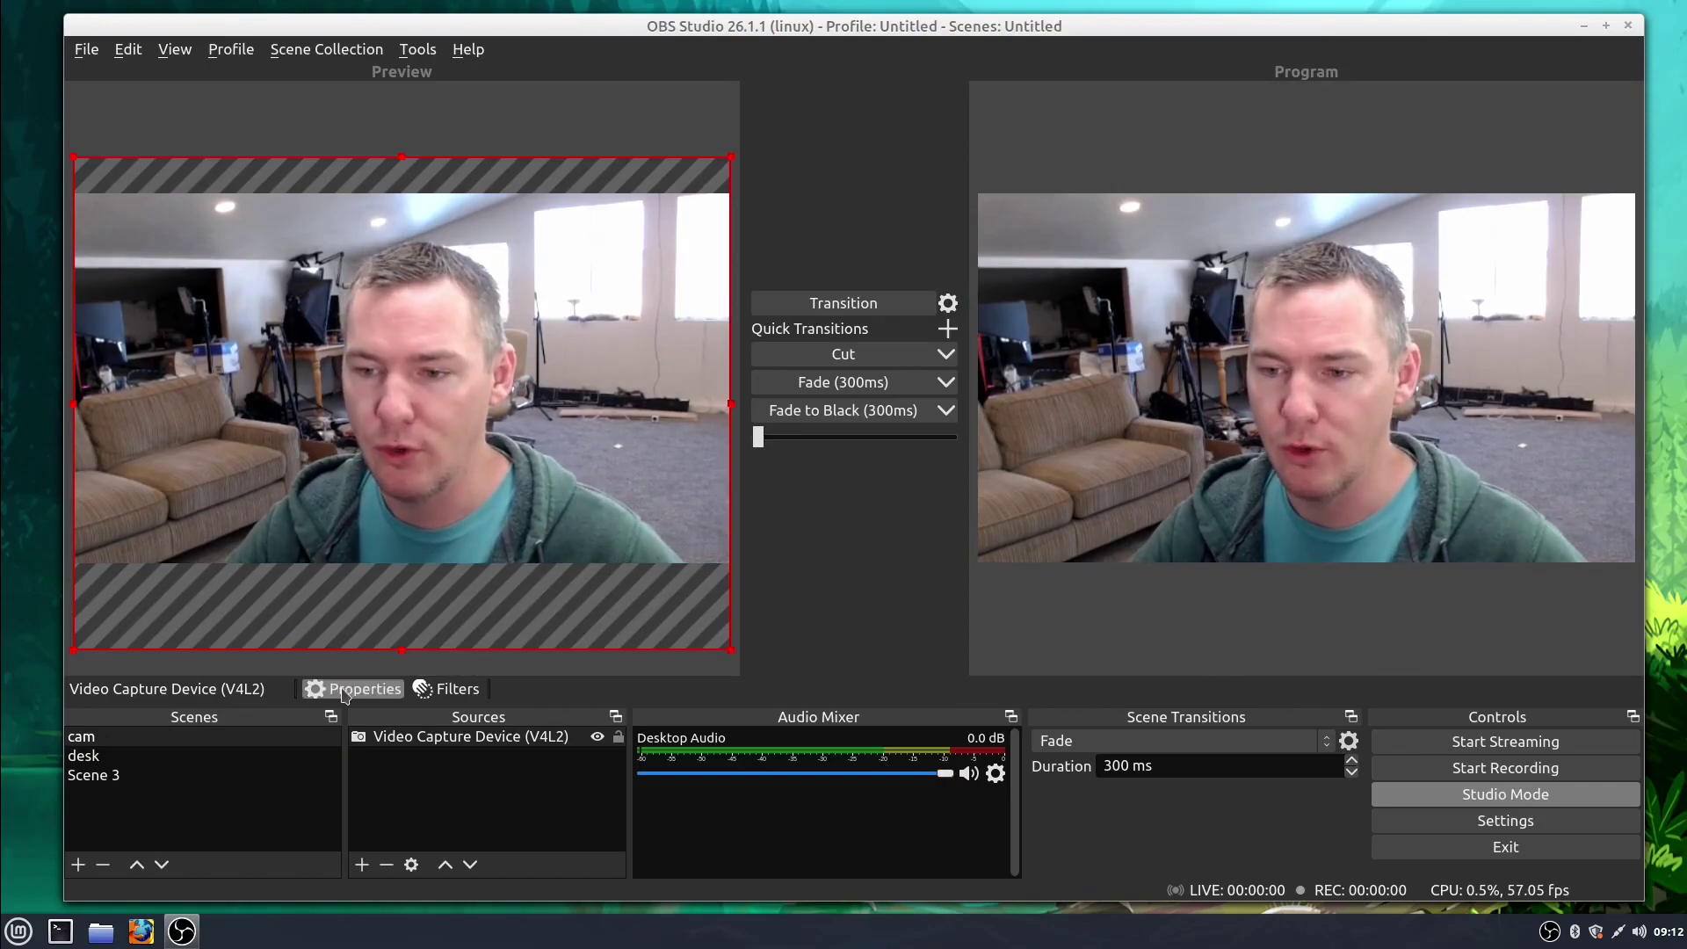
pyautogui.click(96, 757)
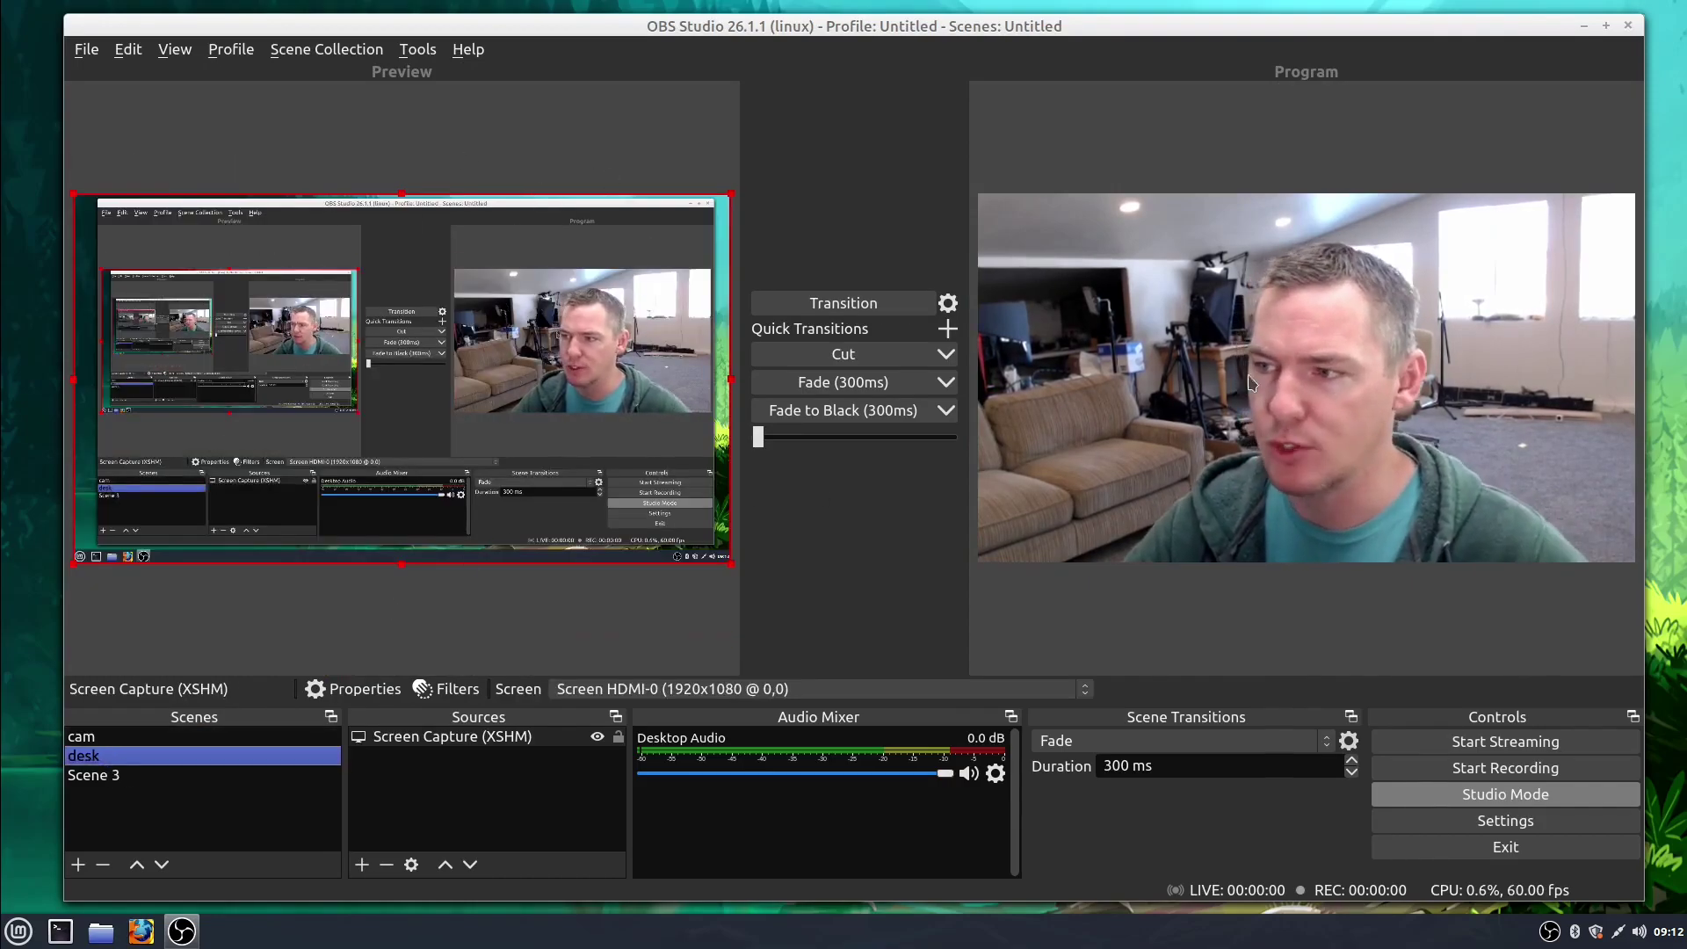
pyautogui.click(88, 775)
pyautogui.click(85, 759)
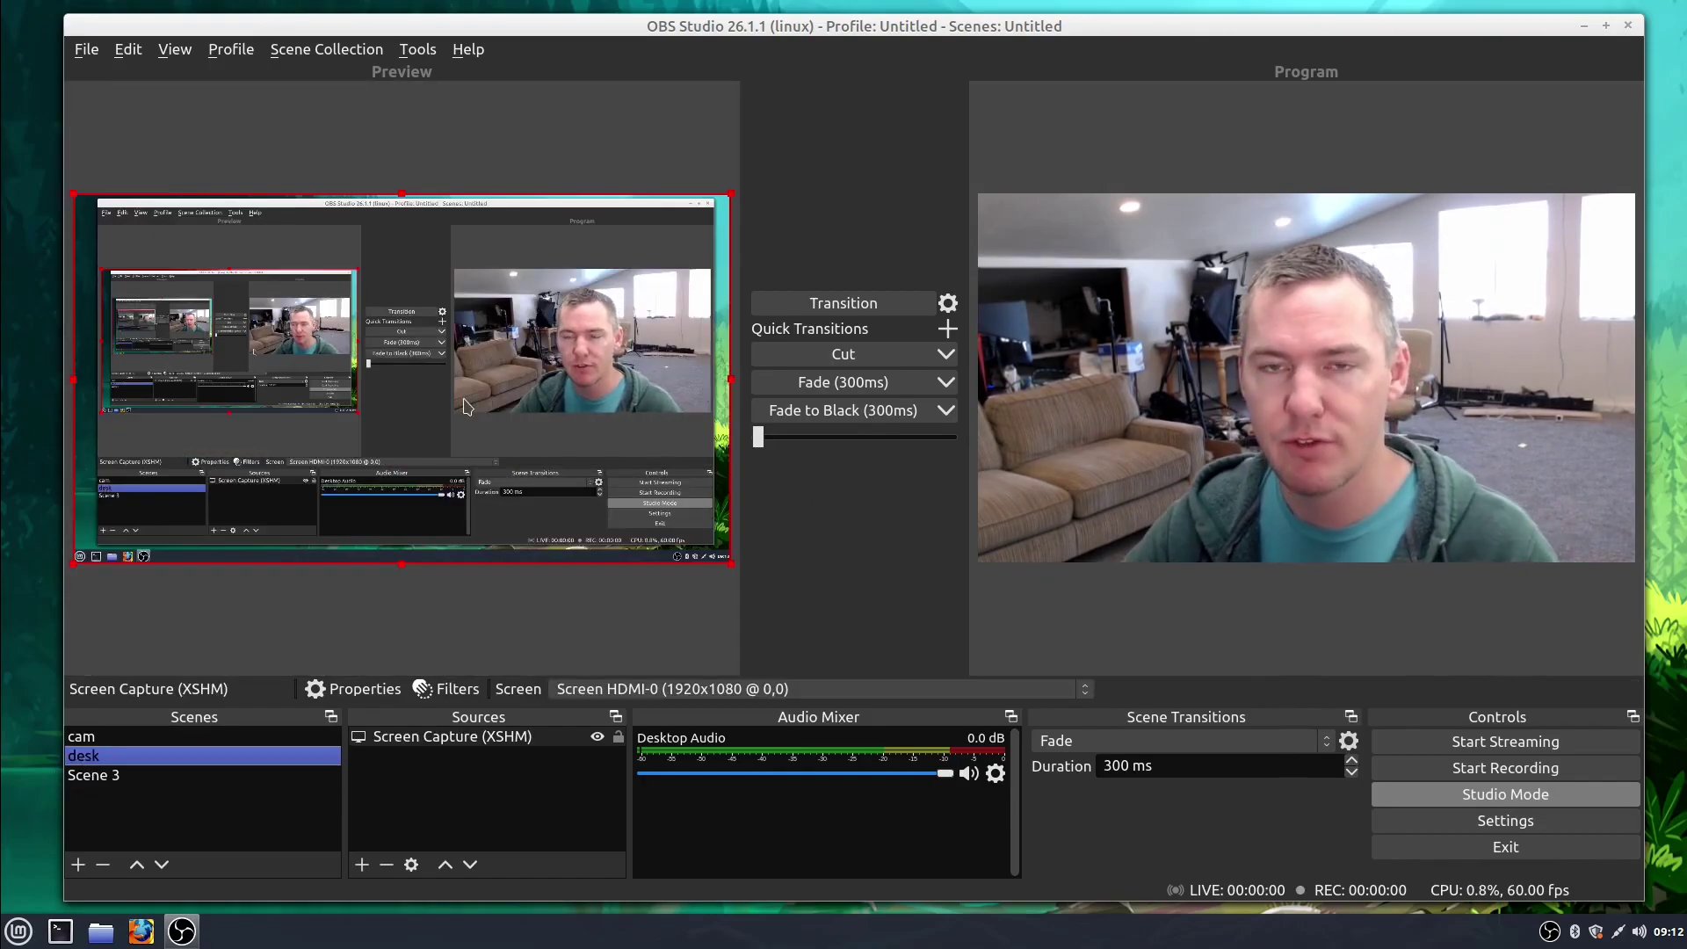
pyautogui.click(105, 777)
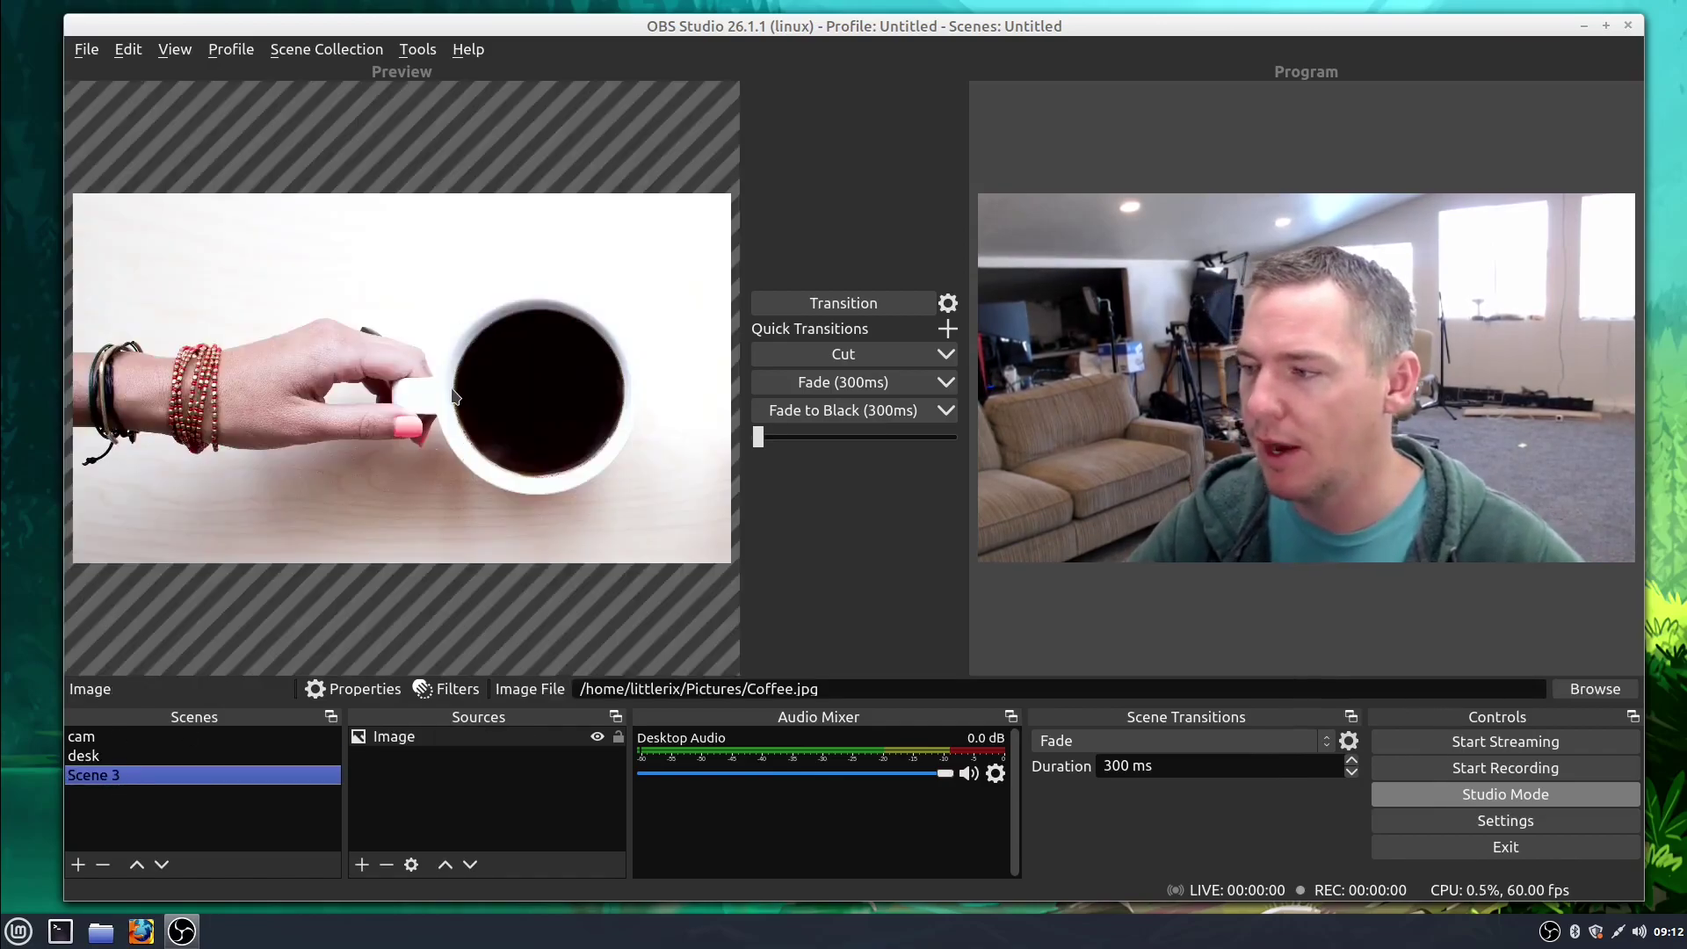
pyautogui.click(920, 310)
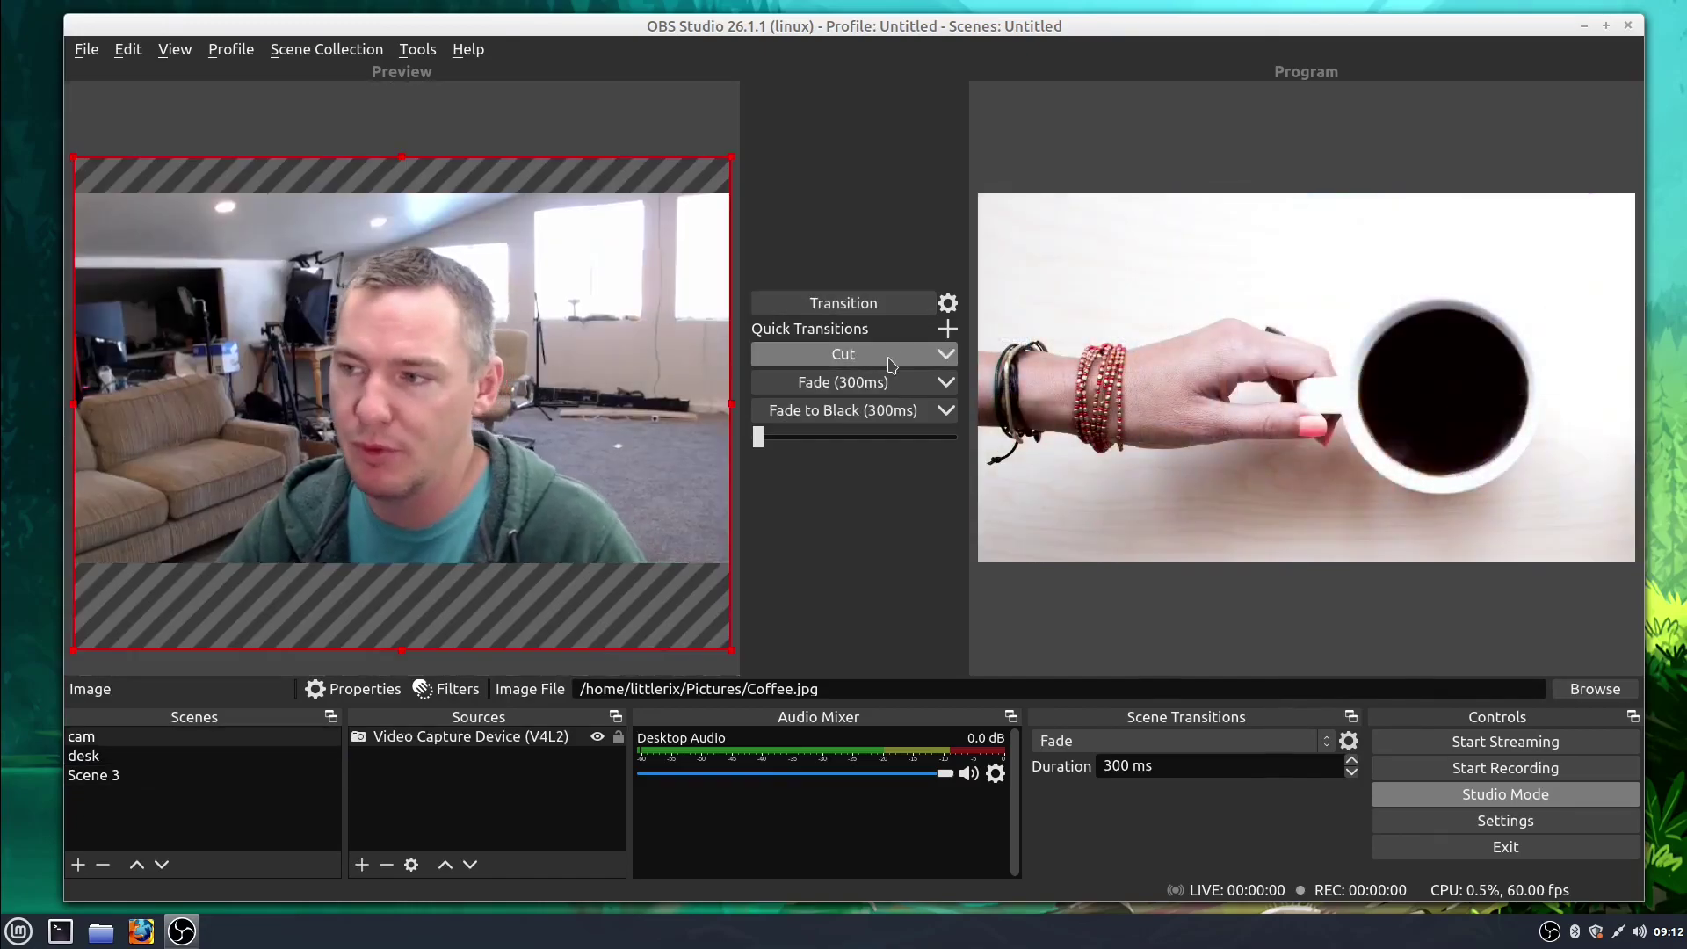
pyautogui.click(890, 387)
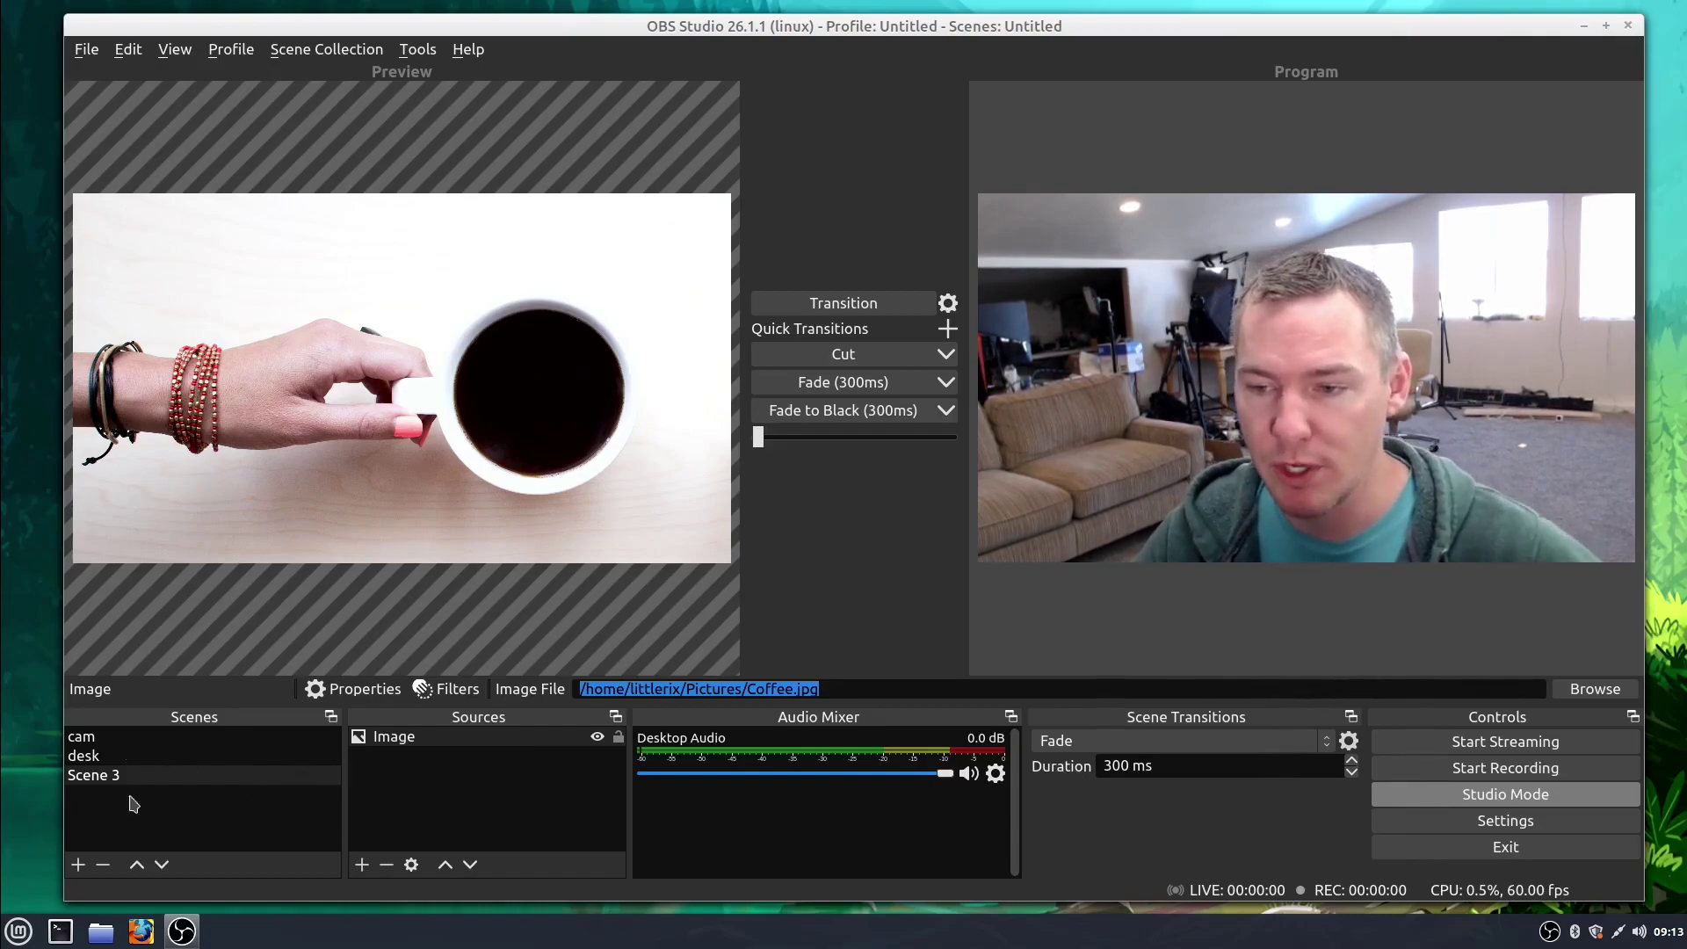
# Step: Move Scene 3 with the arrow buttons so the list reads cam, Scene 3, desk
pyautogui.click(84, 757)
pyautogui.click(85, 775)
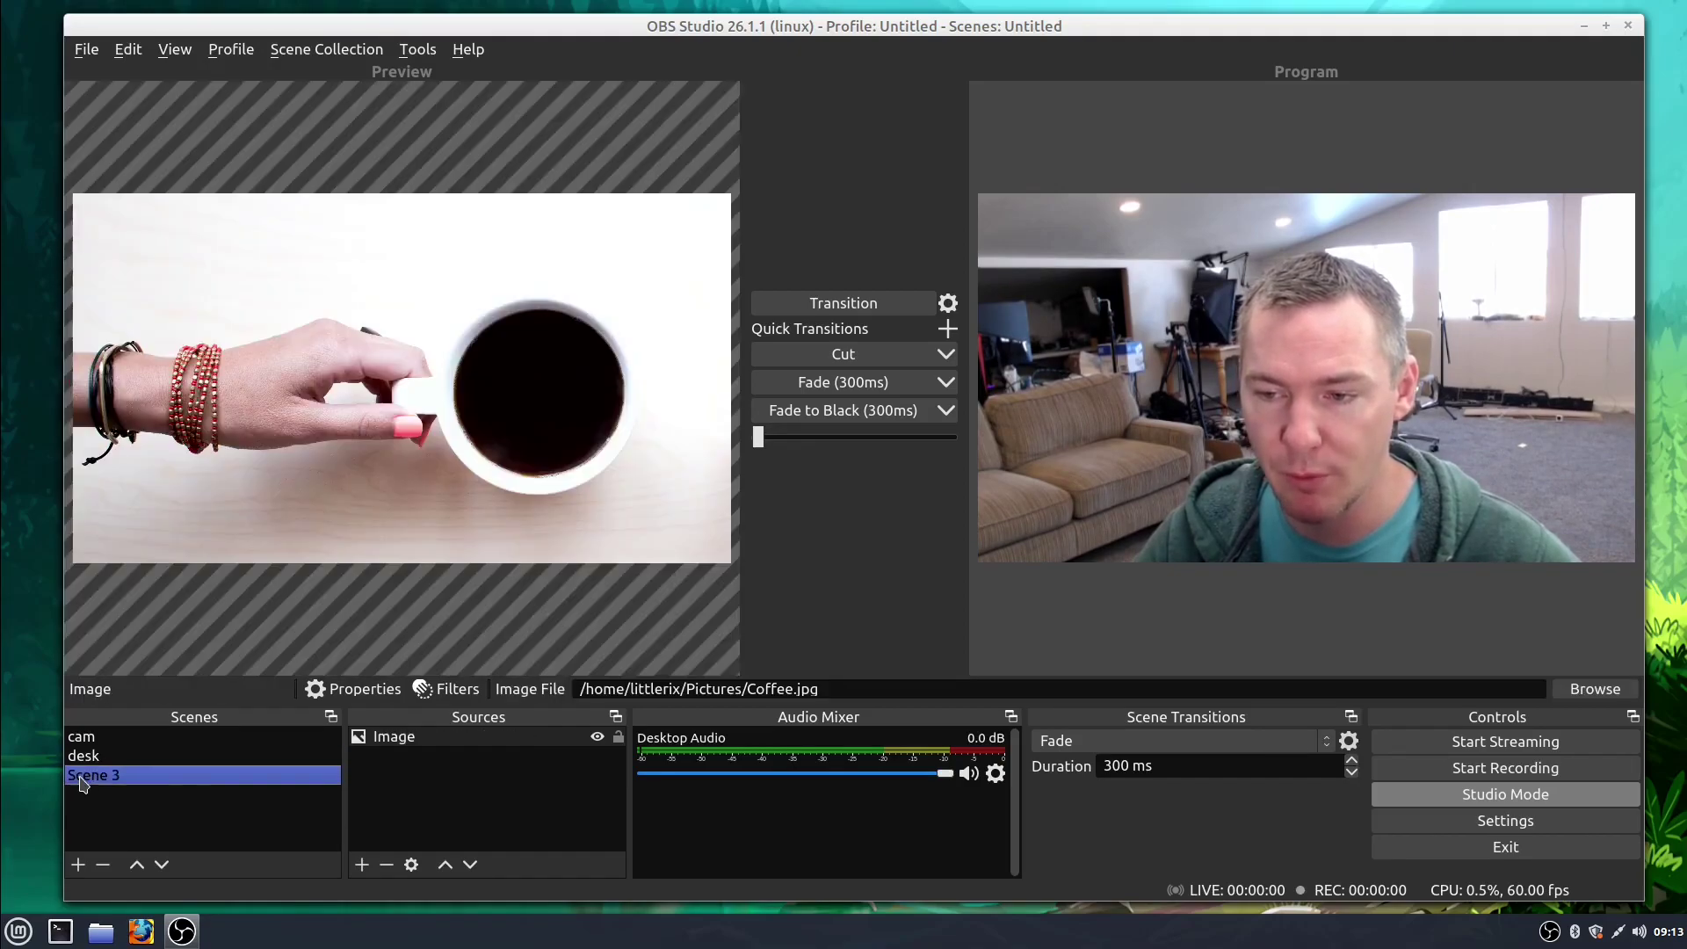
pyautogui.click(137, 864)
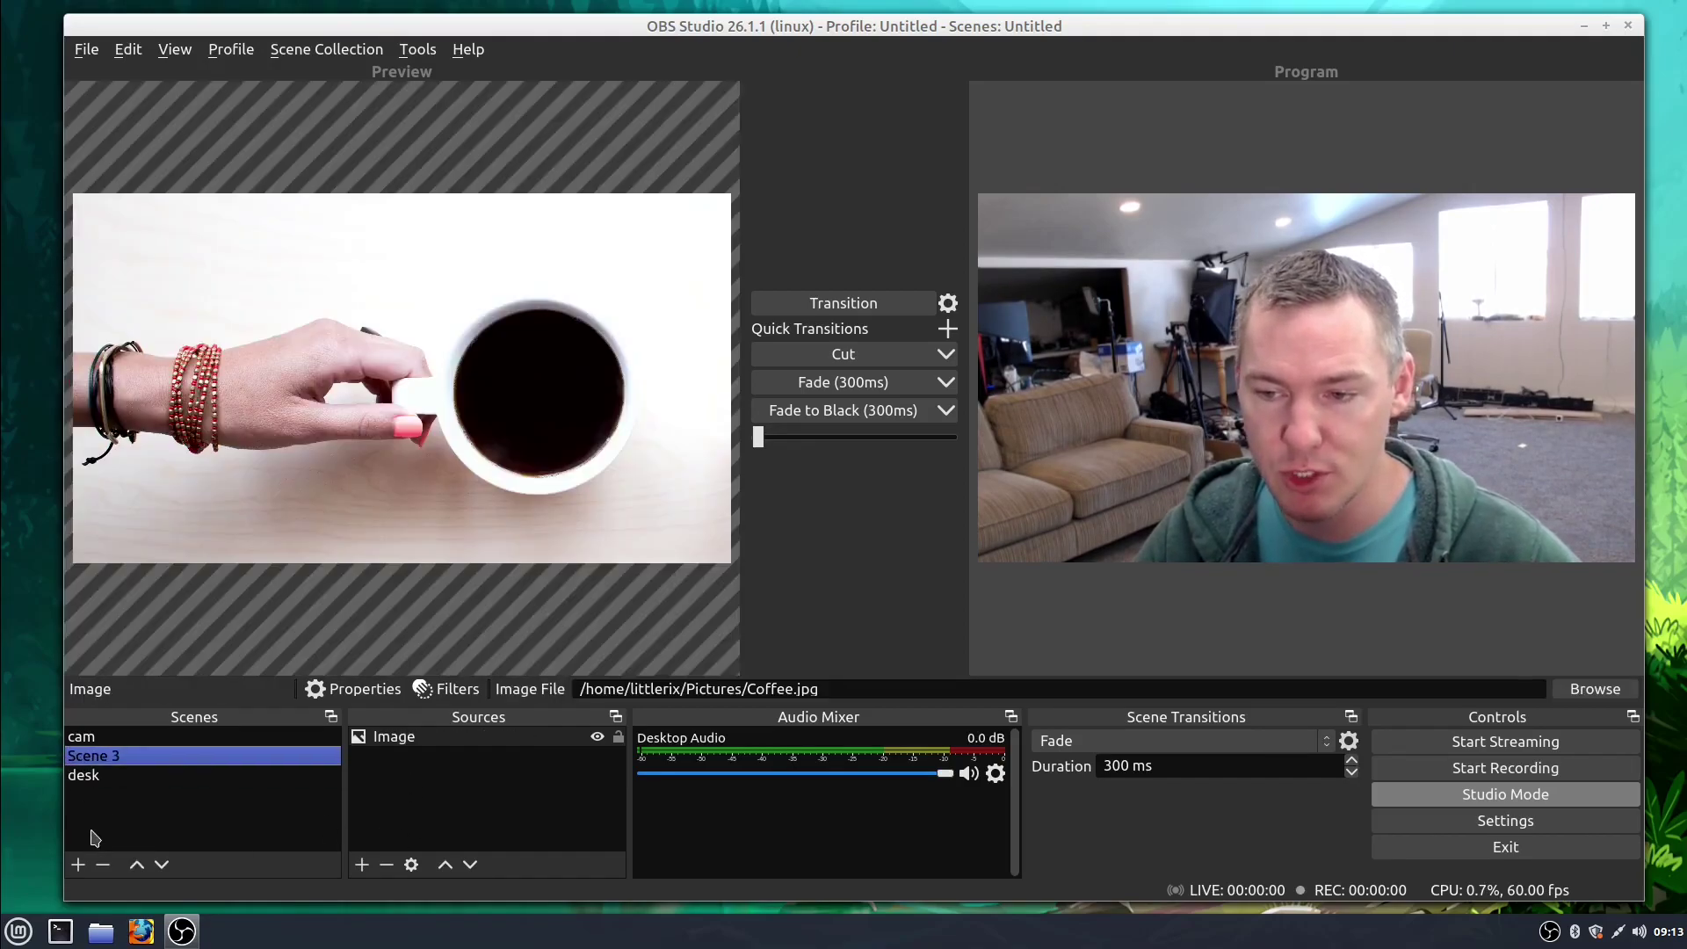
pyautogui.click(137, 865)
pyautogui.click(162, 864)
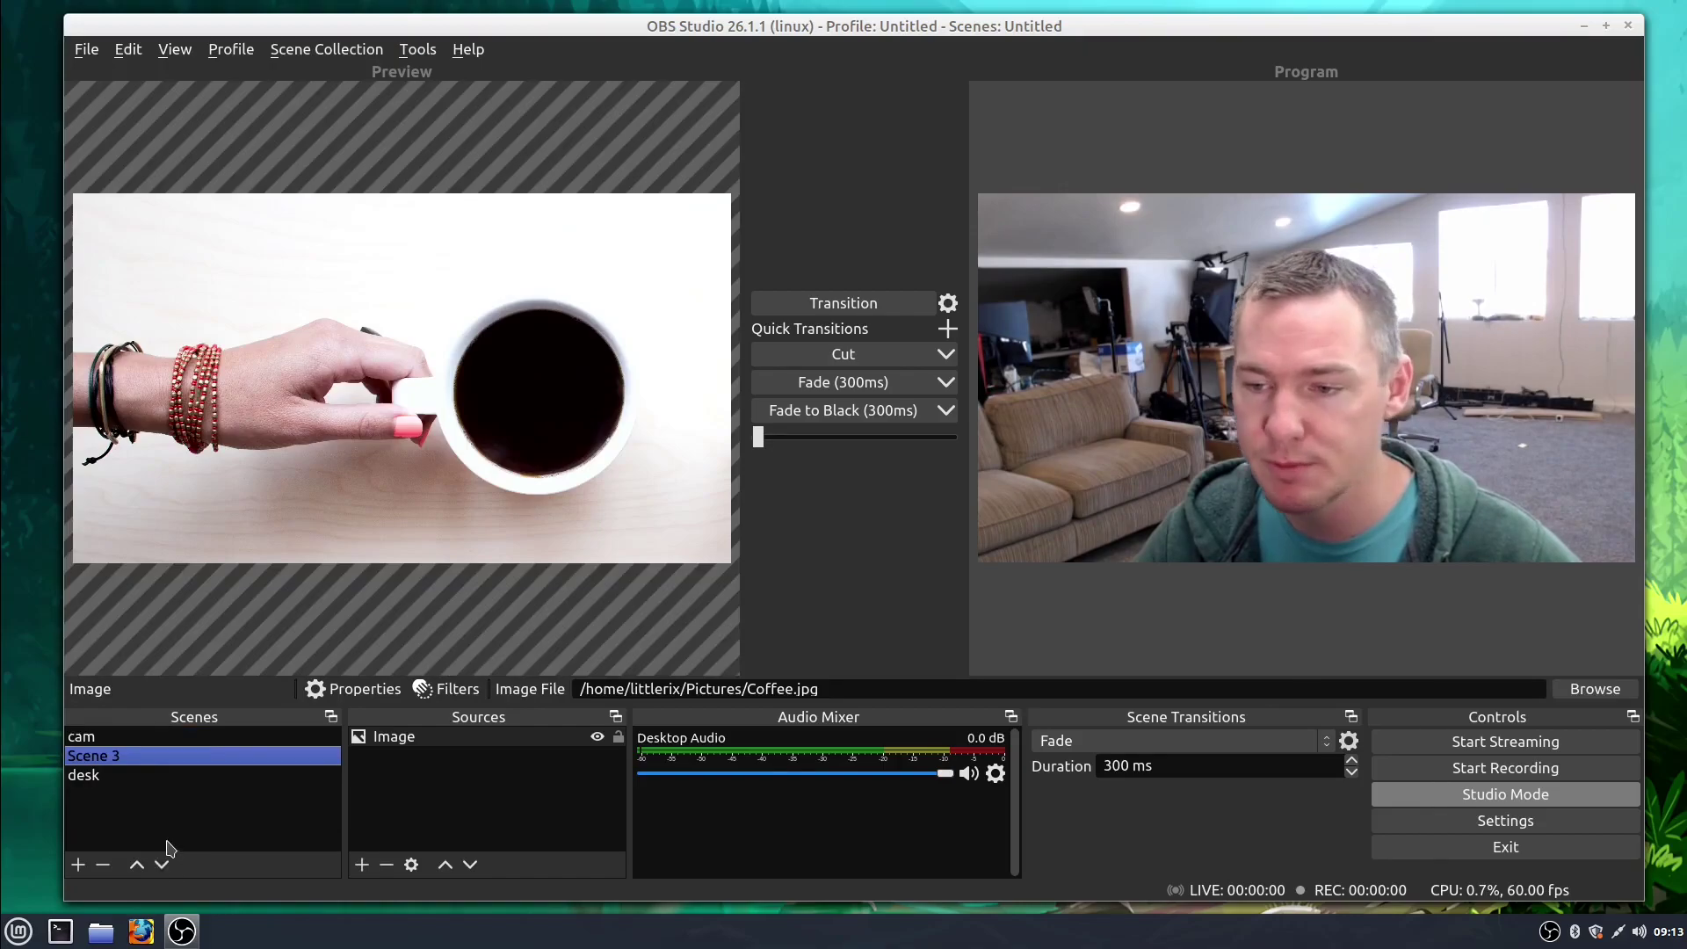